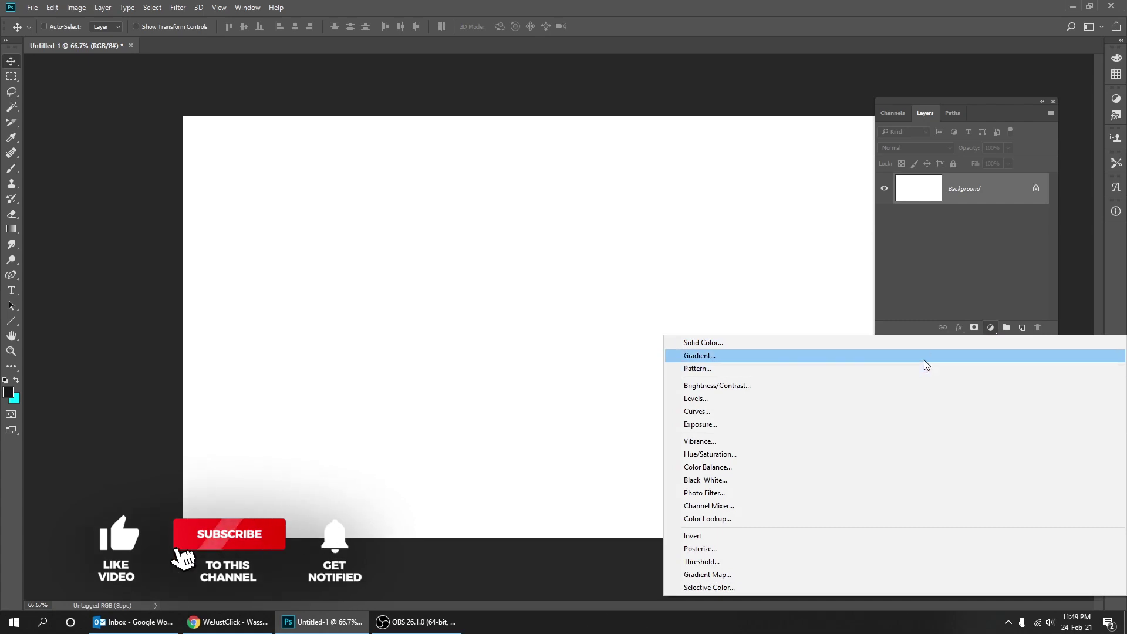
Add a Gradient Fill layer from the Black, White preset, with its black stop recoloured mid-grey.
click(924, 357)
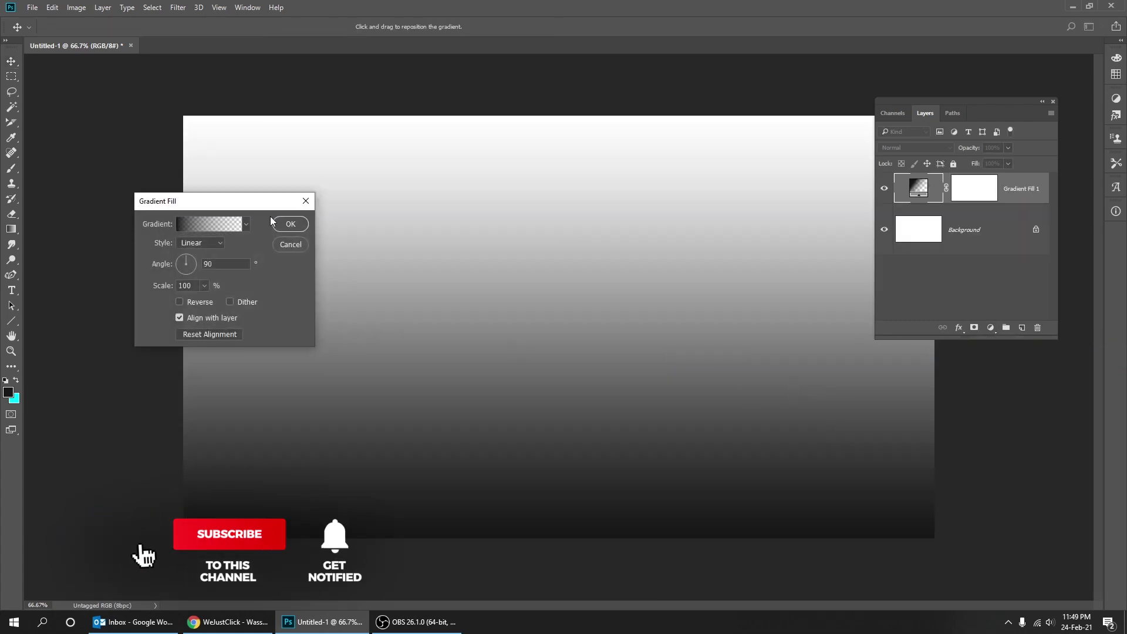
drag(265, 202, 409, 190)
click(367, 216)
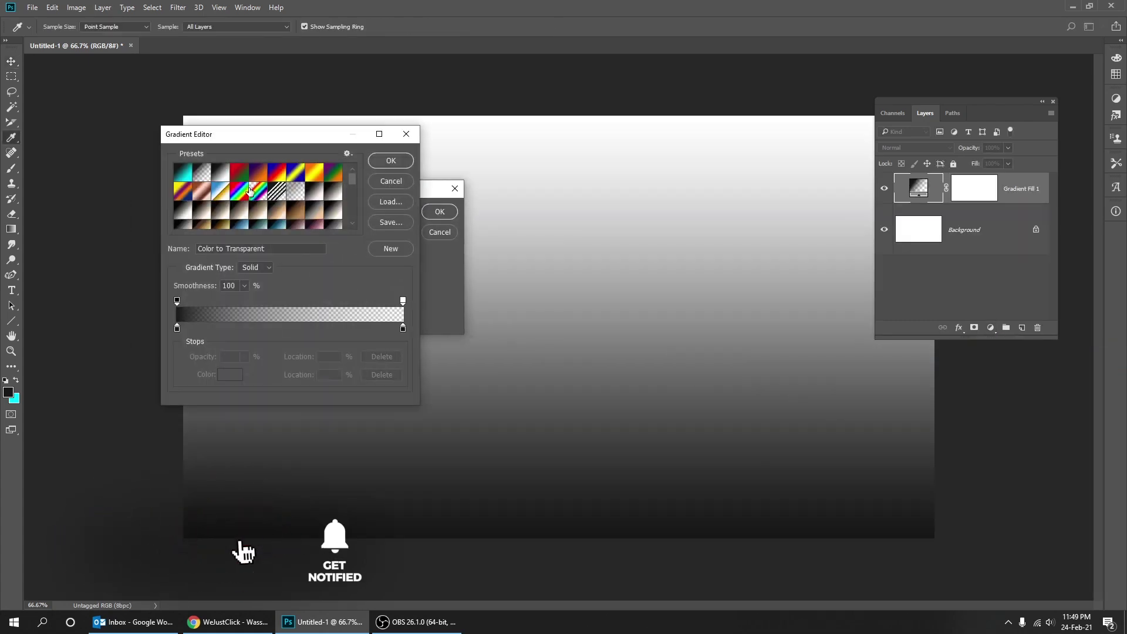
click(219, 173)
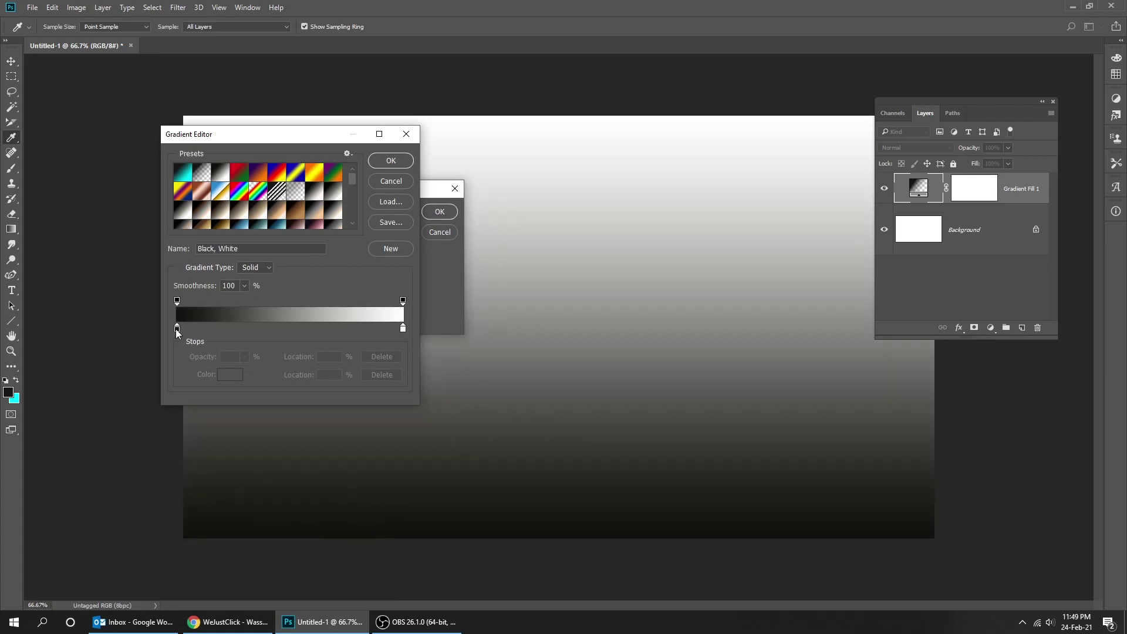
double_click(176, 329)
mouse_move(209, 324)
mouse_down()
mouse_move(83, 317)
mouse_move(85, 304)
mouse_up()
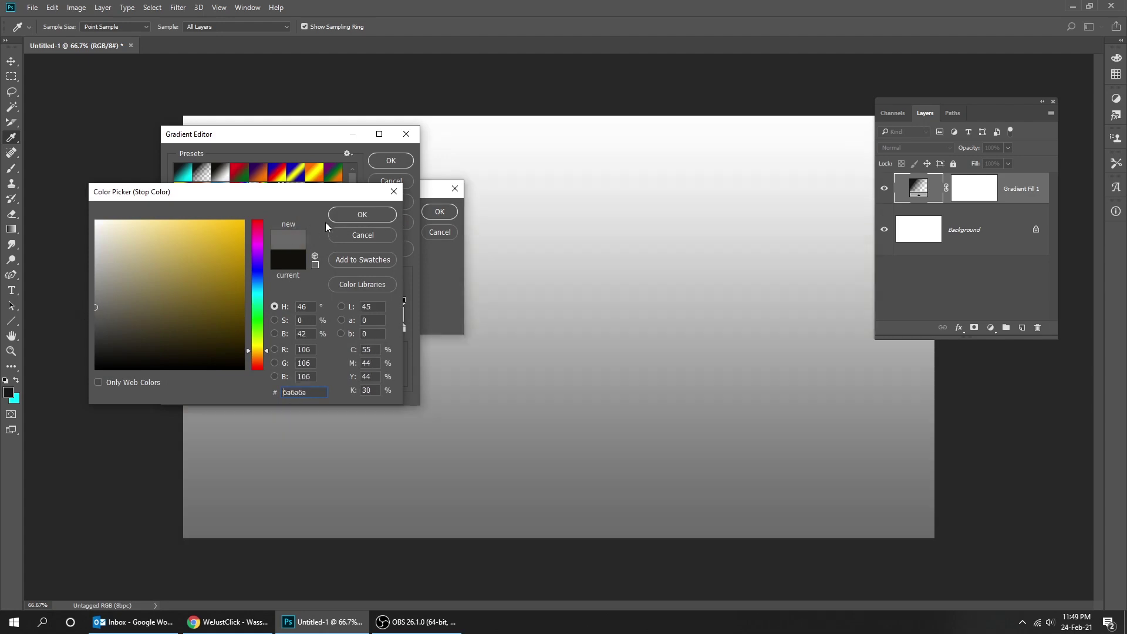
click(346, 213)
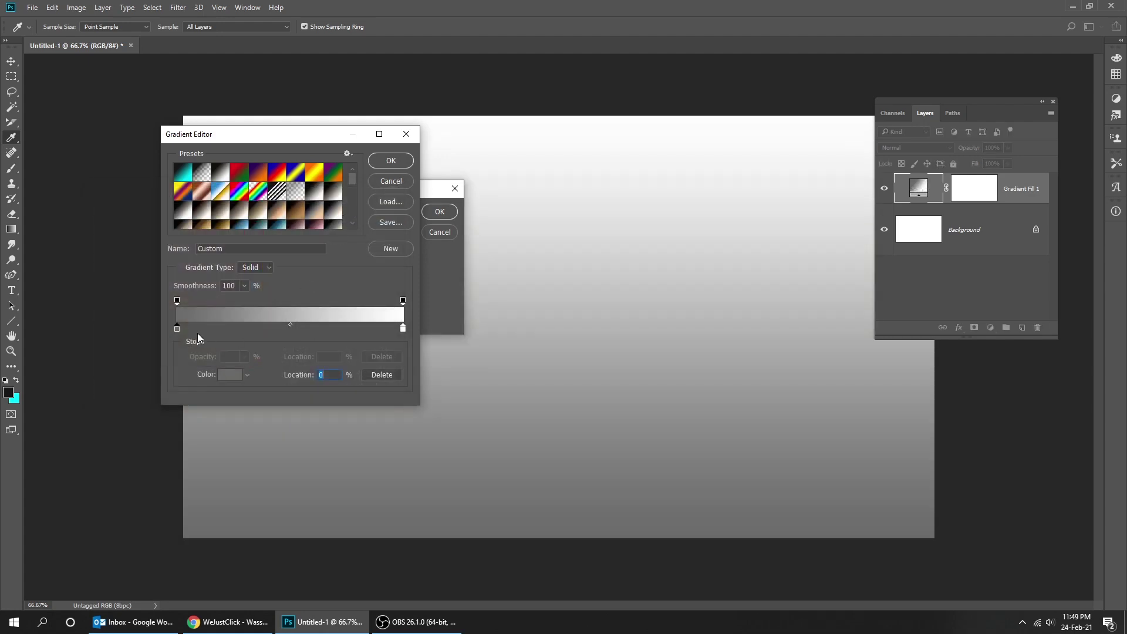
Make the gradient fill Reverse and Radial at 188% scale, and apply it.
click(391, 161)
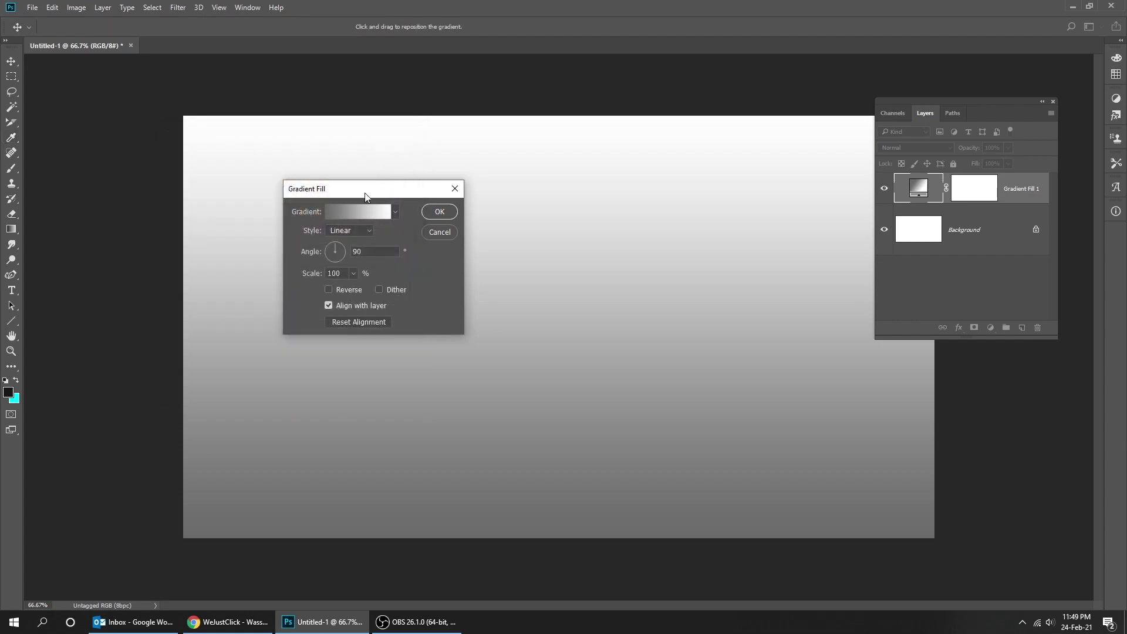
click(341, 287)
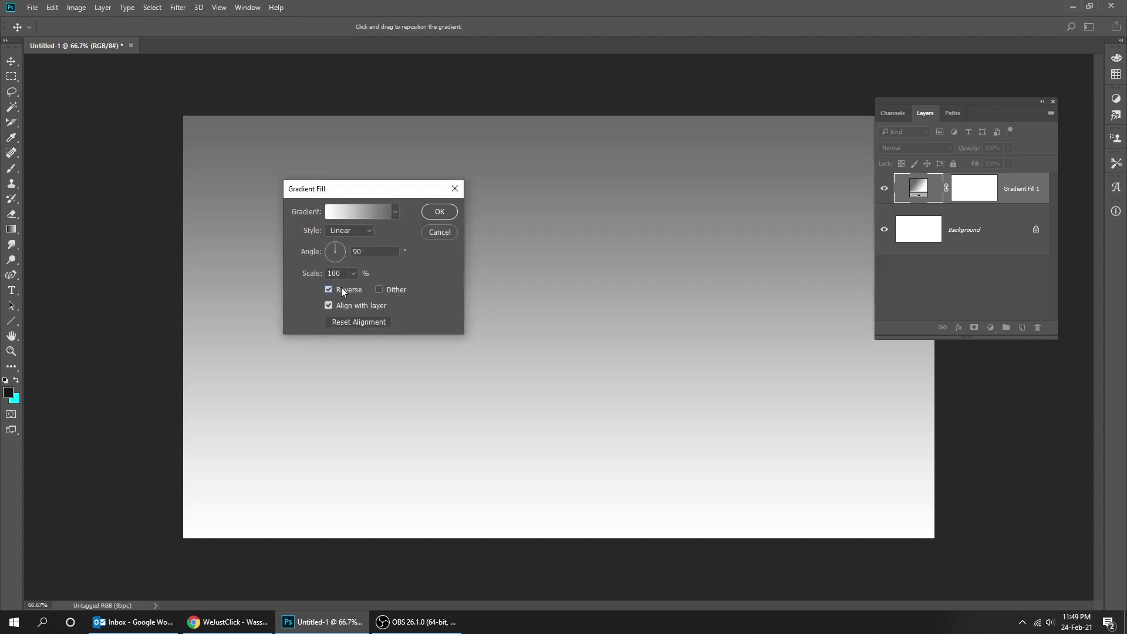
click(358, 234)
click(357, 247)
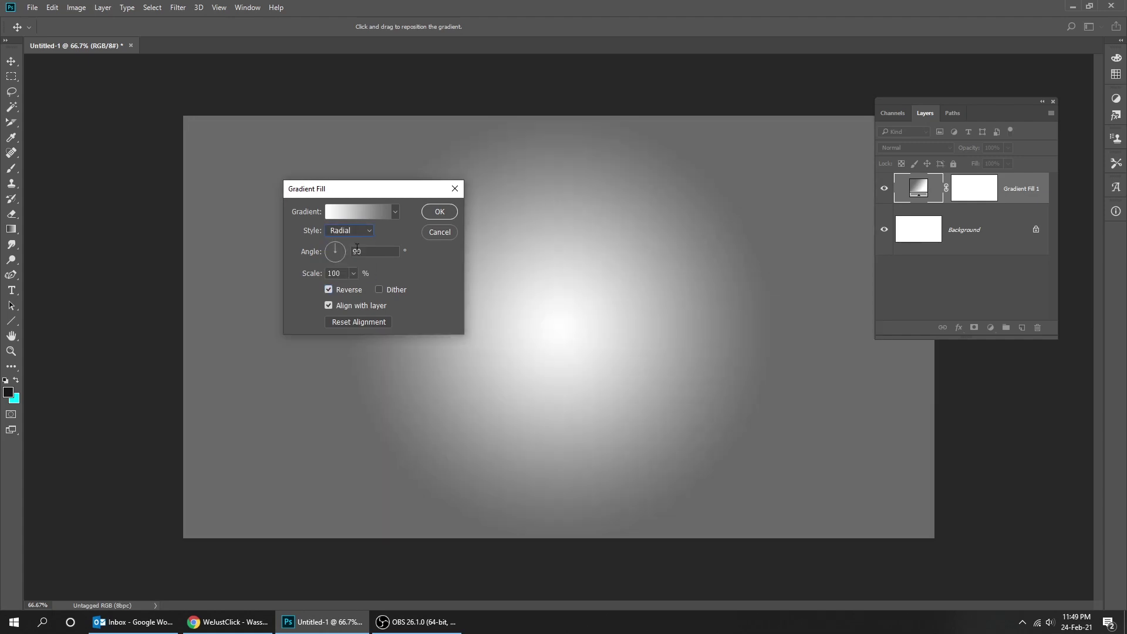
click(352, 274)
drag(354, 288, 361, 288)
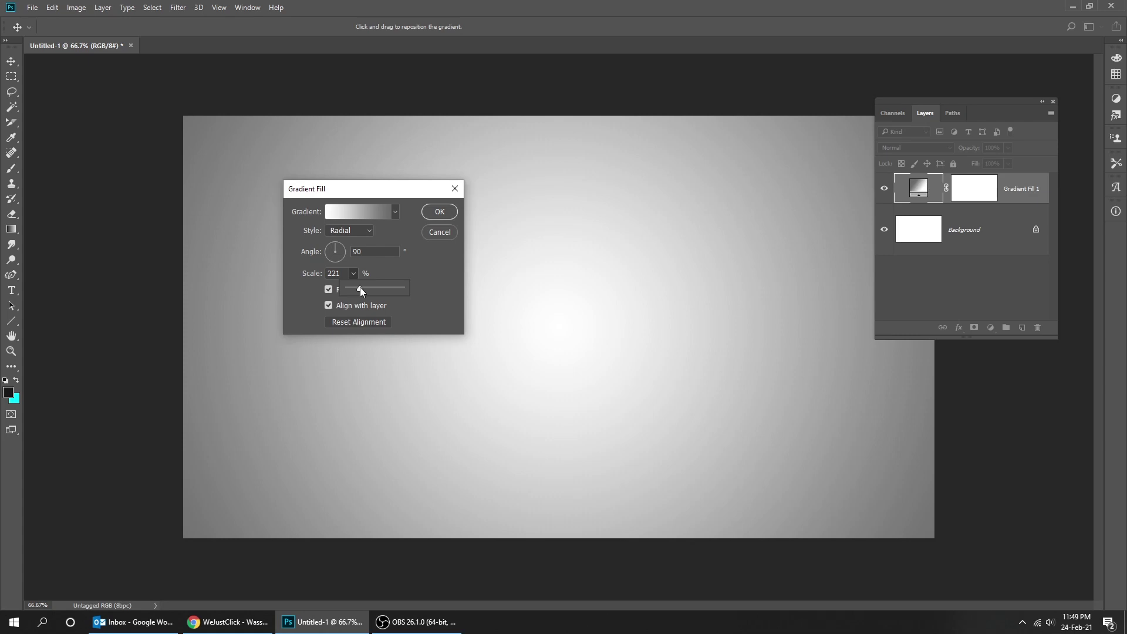
drag(359, 288, 359, 287)
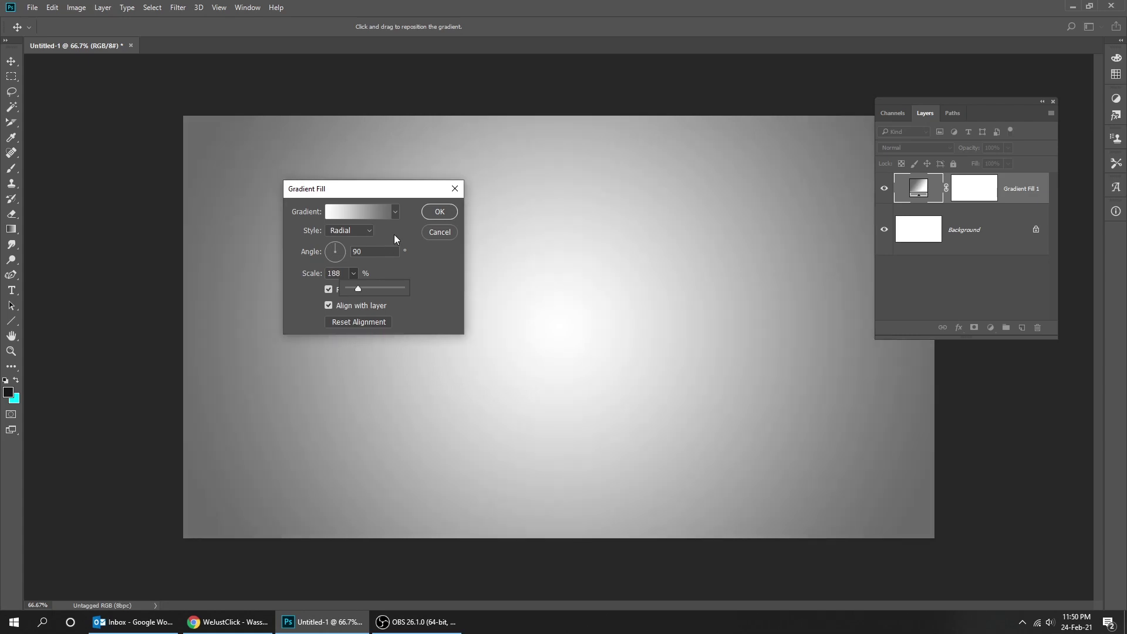
drag(410, 189, 389, 199)
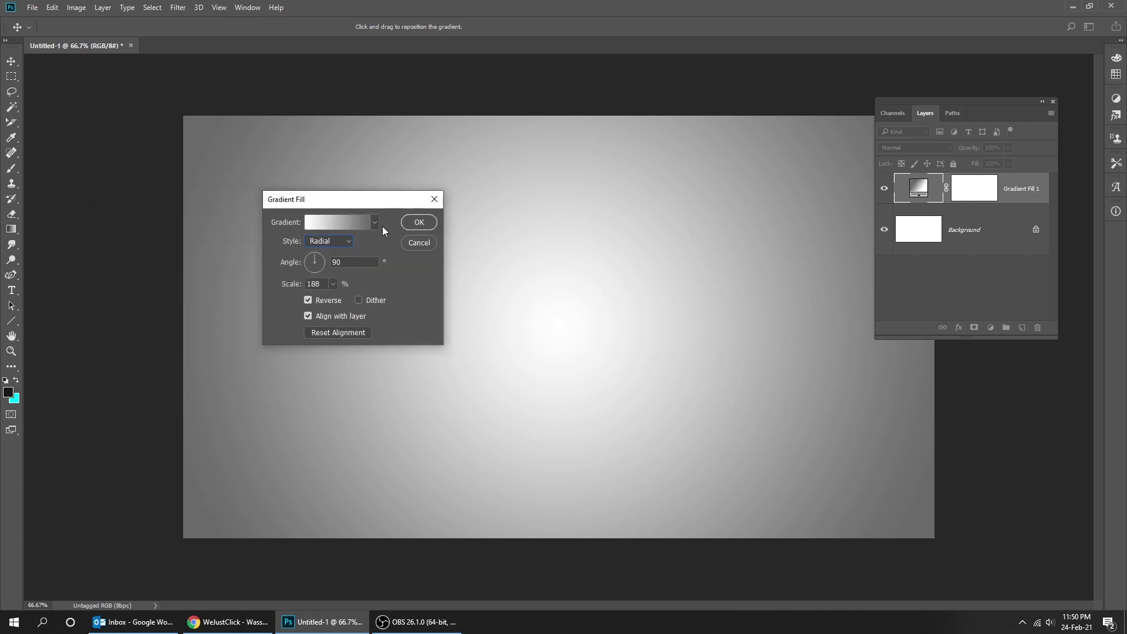
click(413, 224)
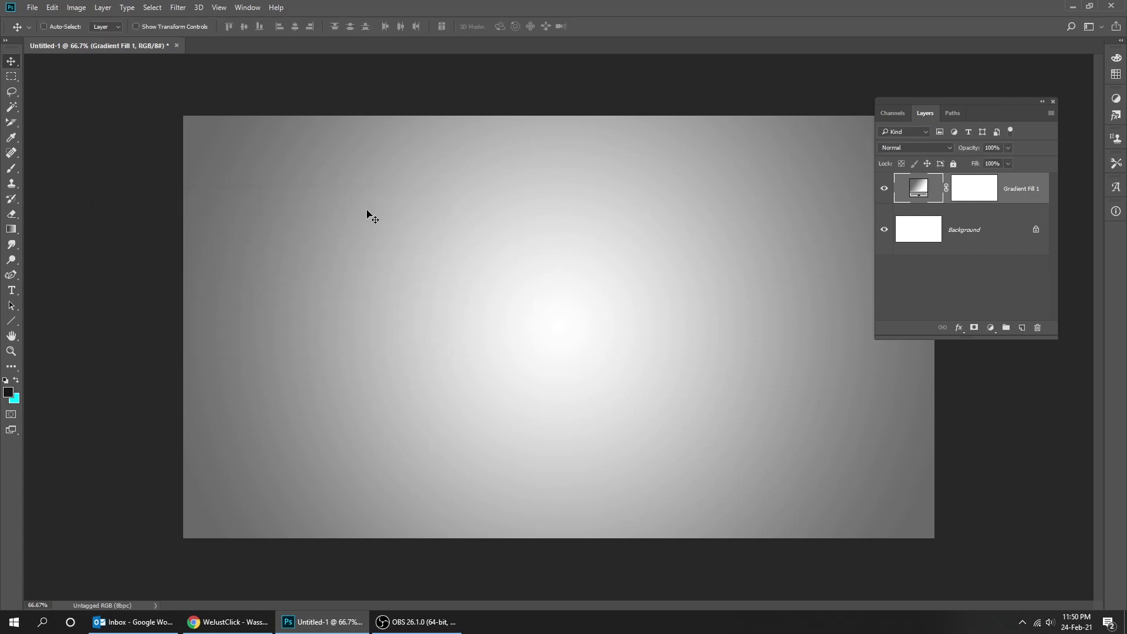
Convert the gradient layer to a smart object with 4% Gaussian monochromatic Add Noise.
click(178, 8)
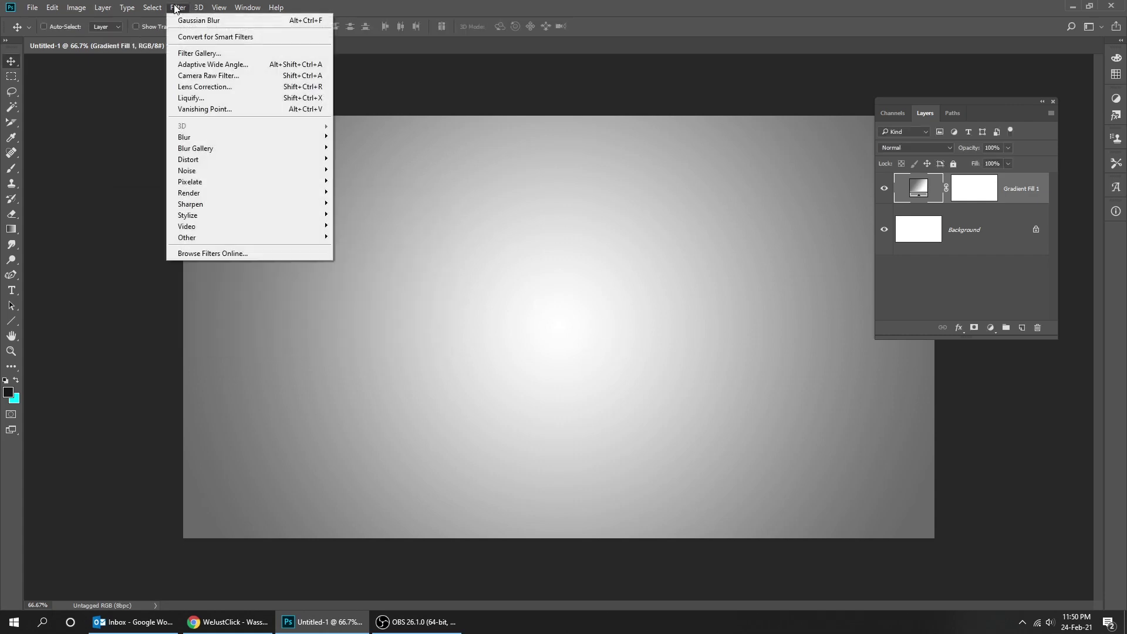
mouse_move(202, 171)
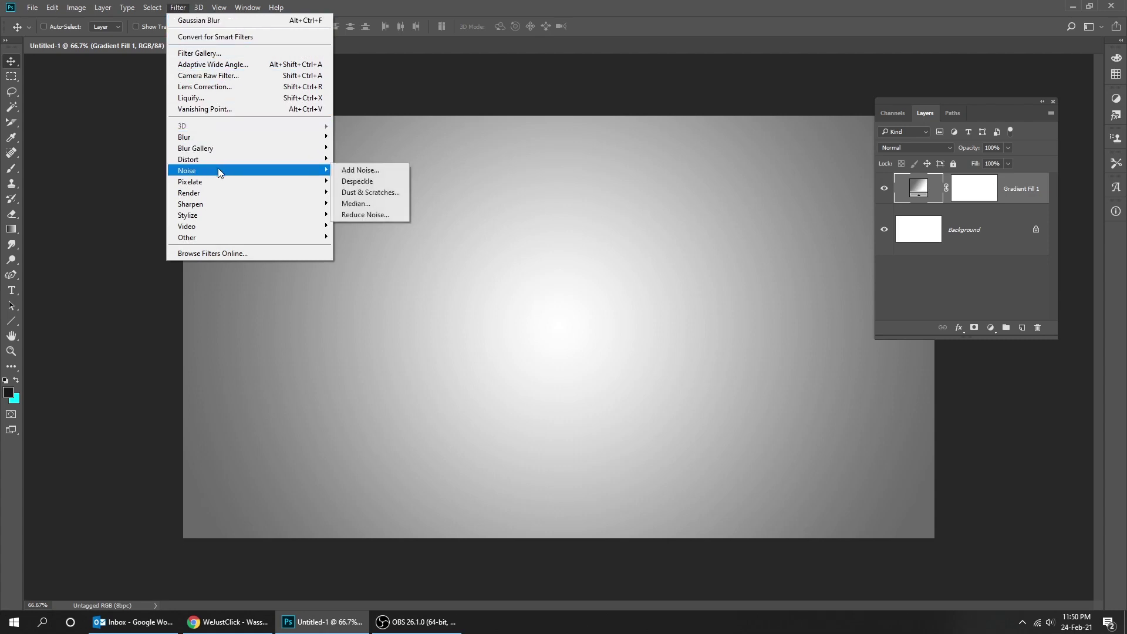
click(361, 176)
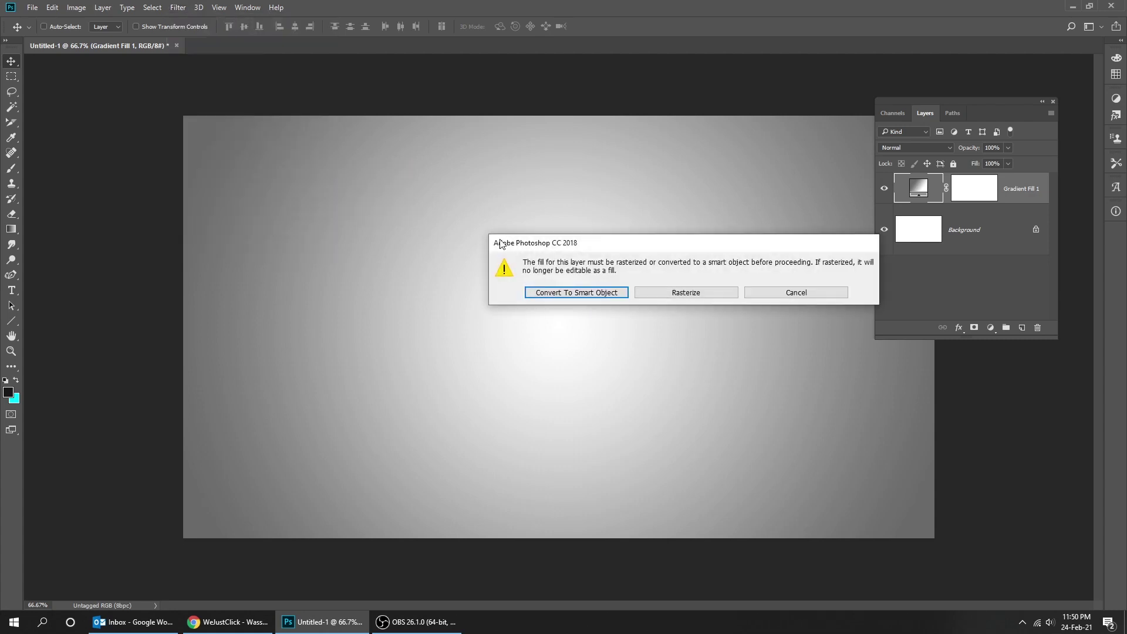
click(568, 292)
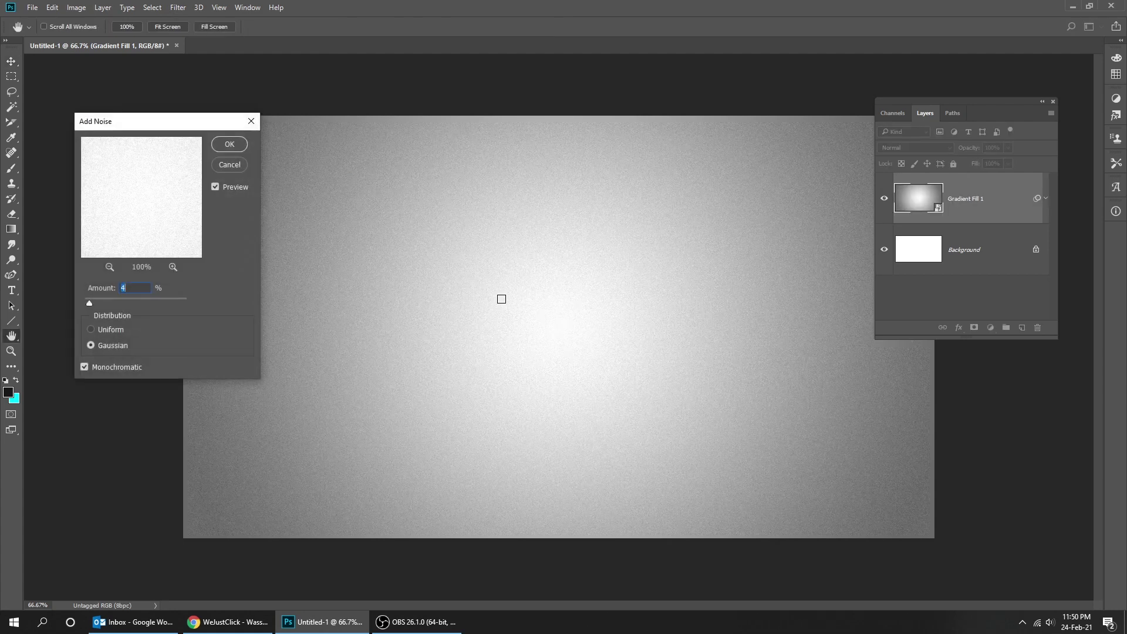
drag(150, 124, 457, 203)
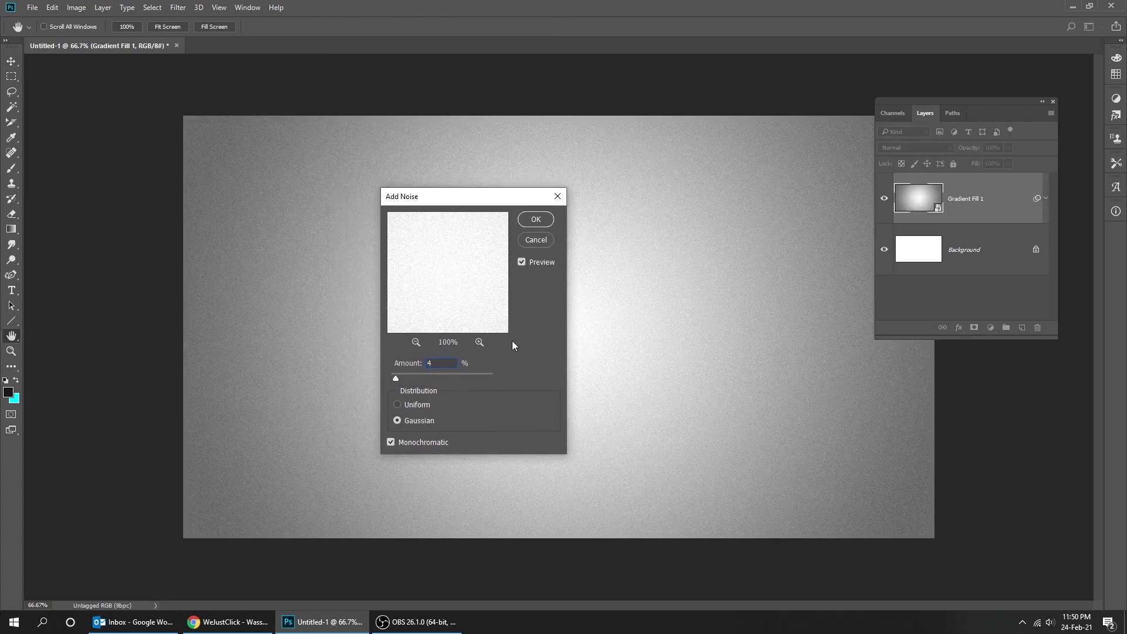
click(535, 220)
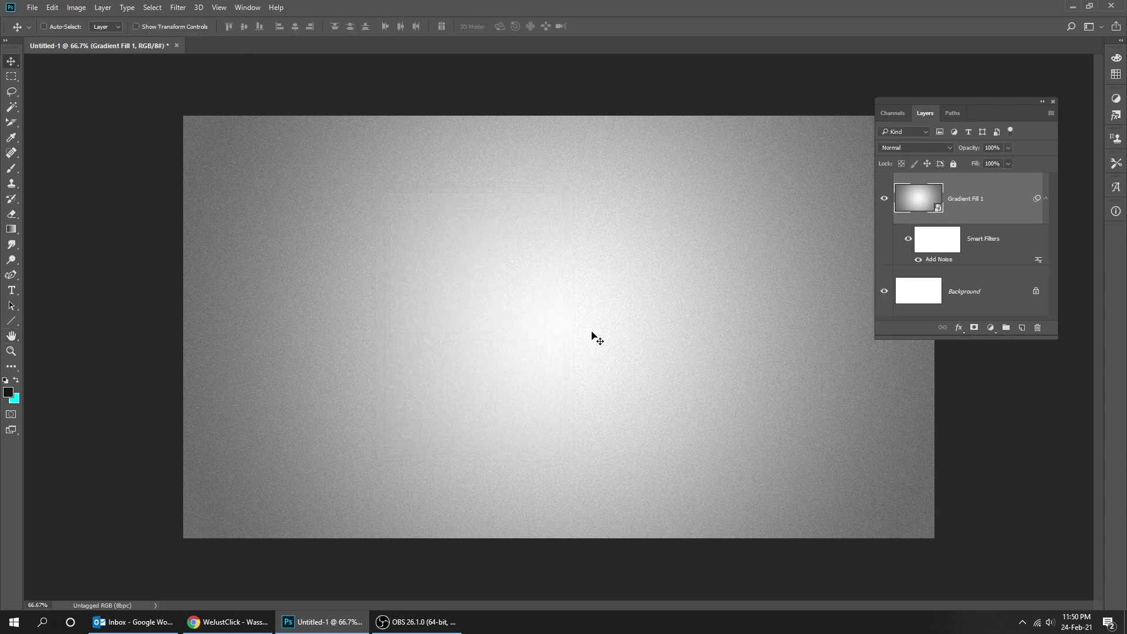
click(1045, 199)
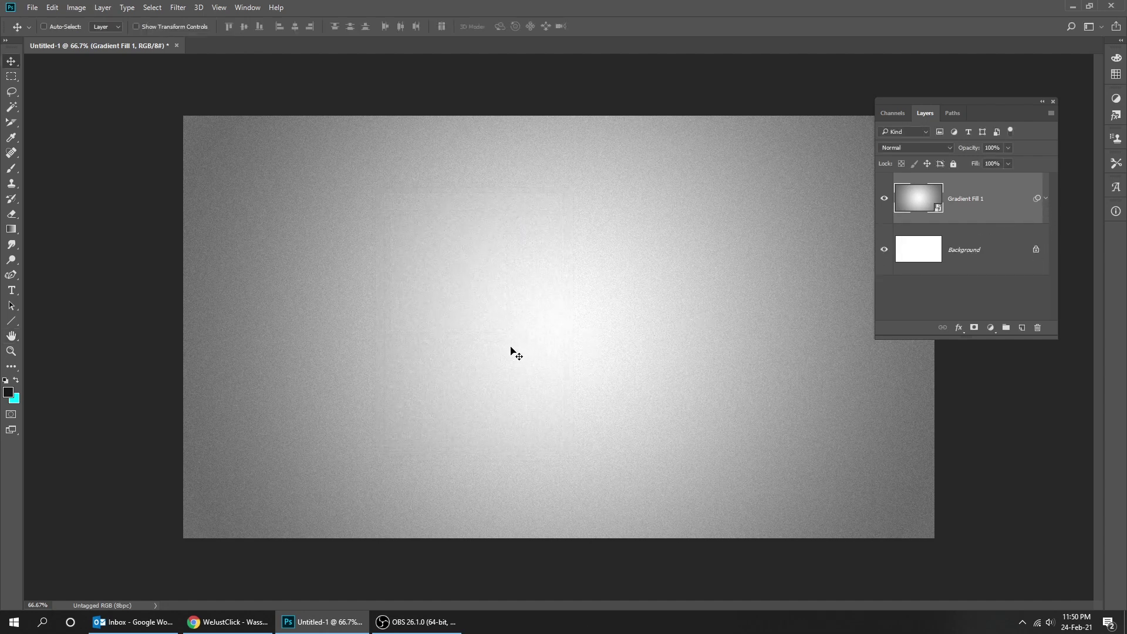
Type the text '100k' on the canvas and commit it.
key(t)
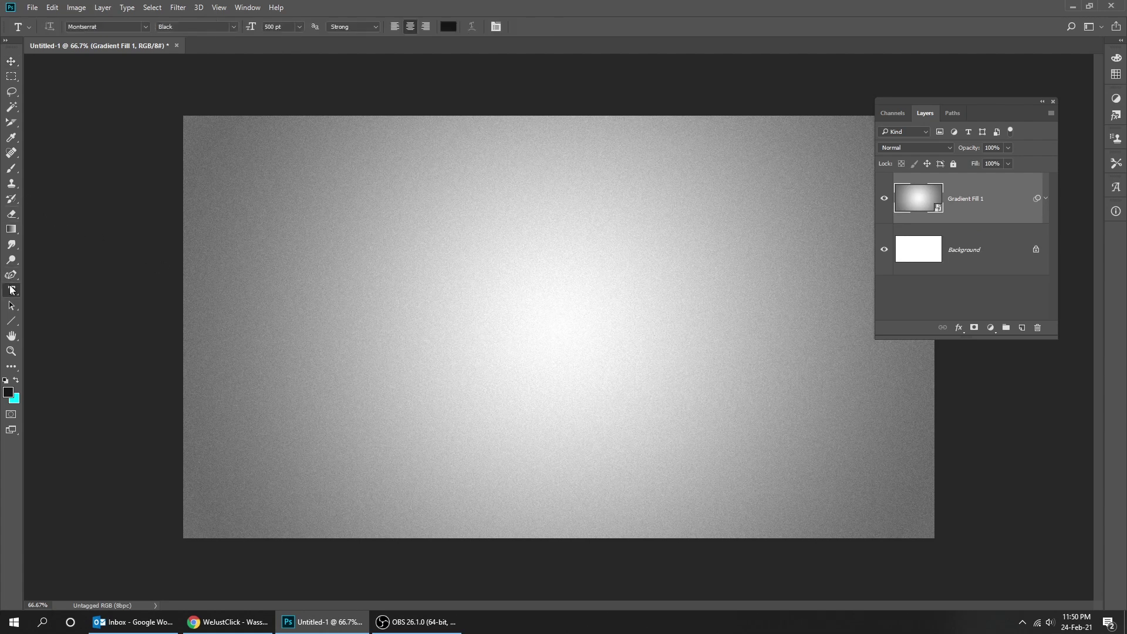
click(449, 314)
text(100k)
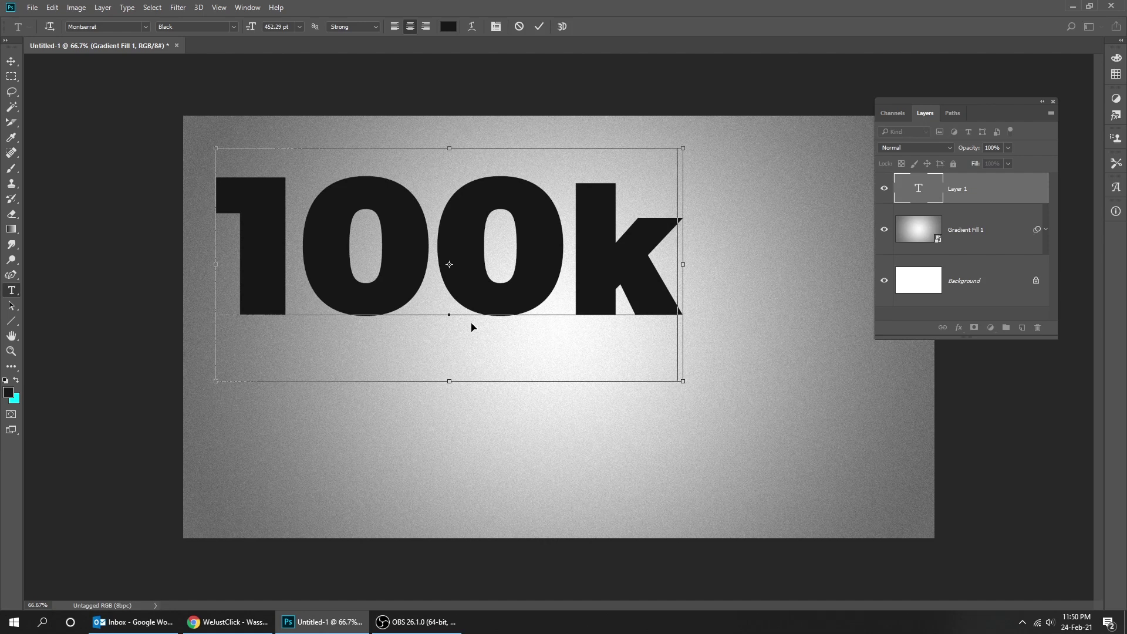
key(ctrl+Return)
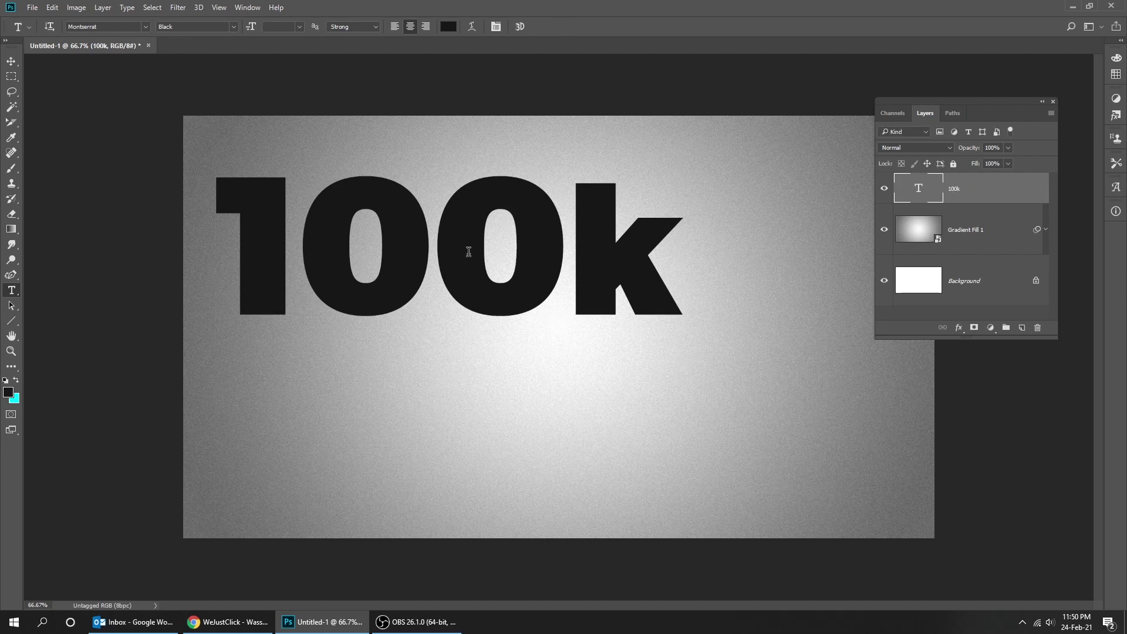
key(v)
Centre the 100k text horizontally and vertically on the canvas, then shrink it slightly.
click(148, 8)
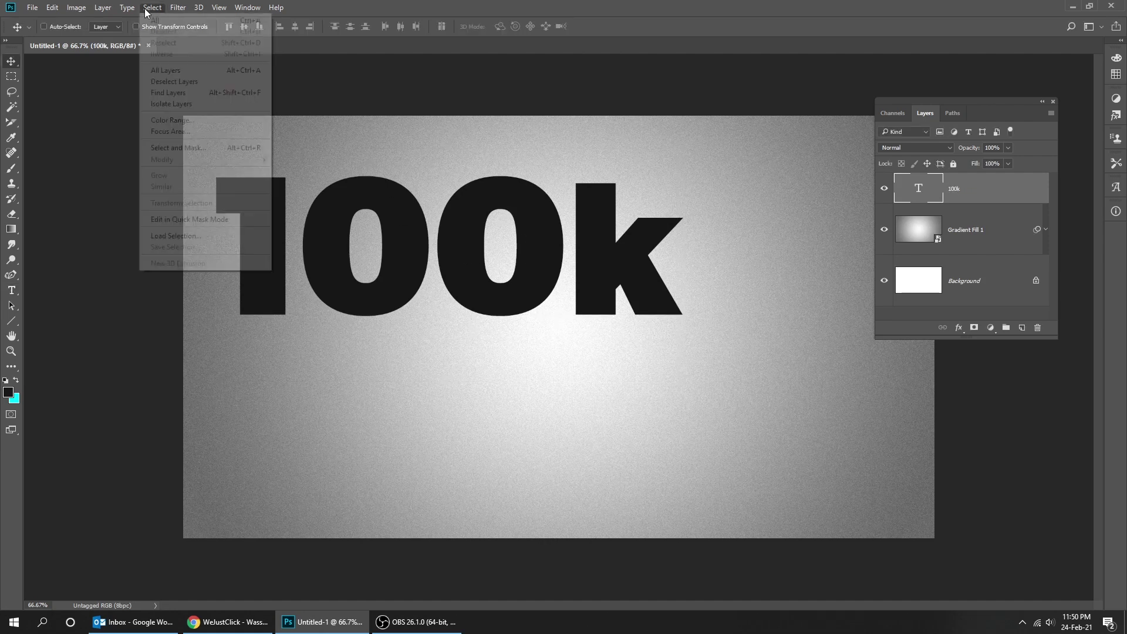
click(170, 19)
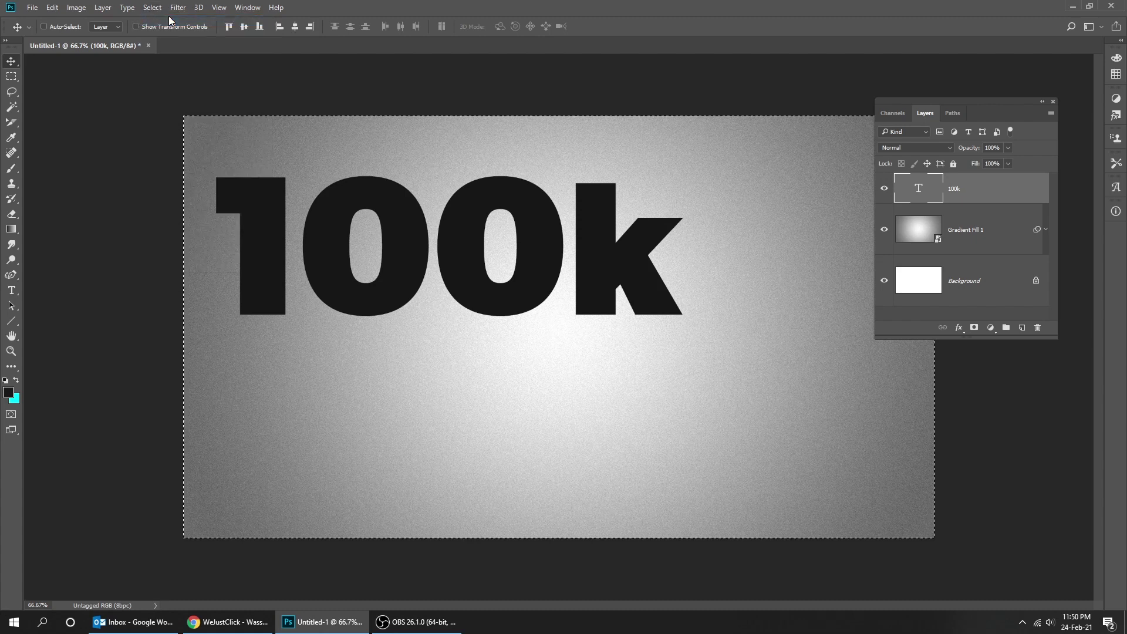
click(244, 26)
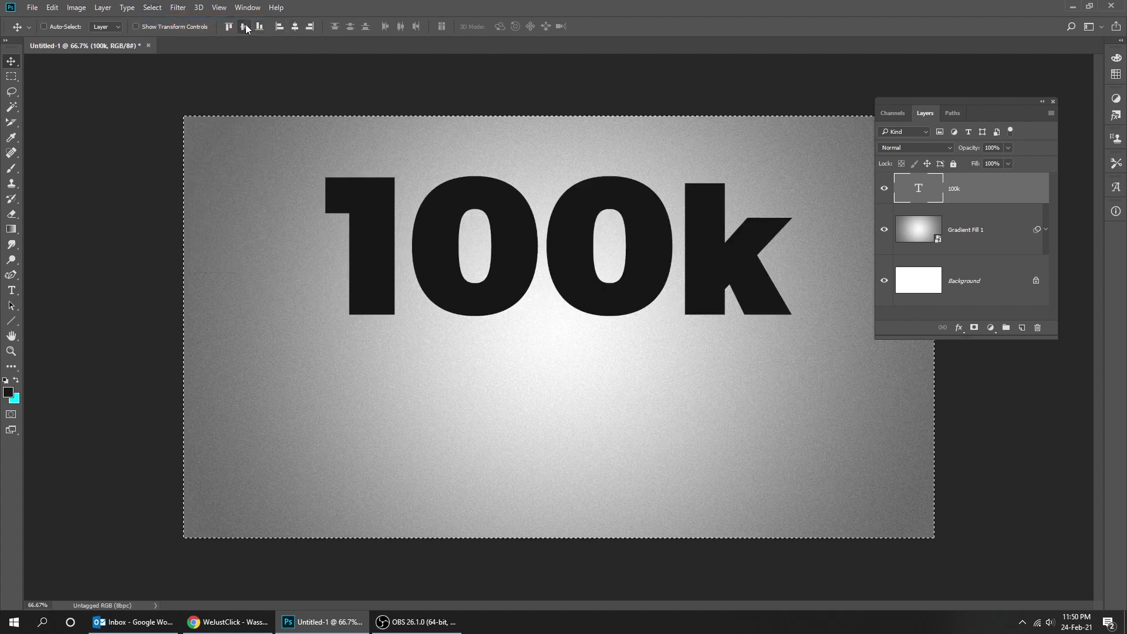
click(246, 26)
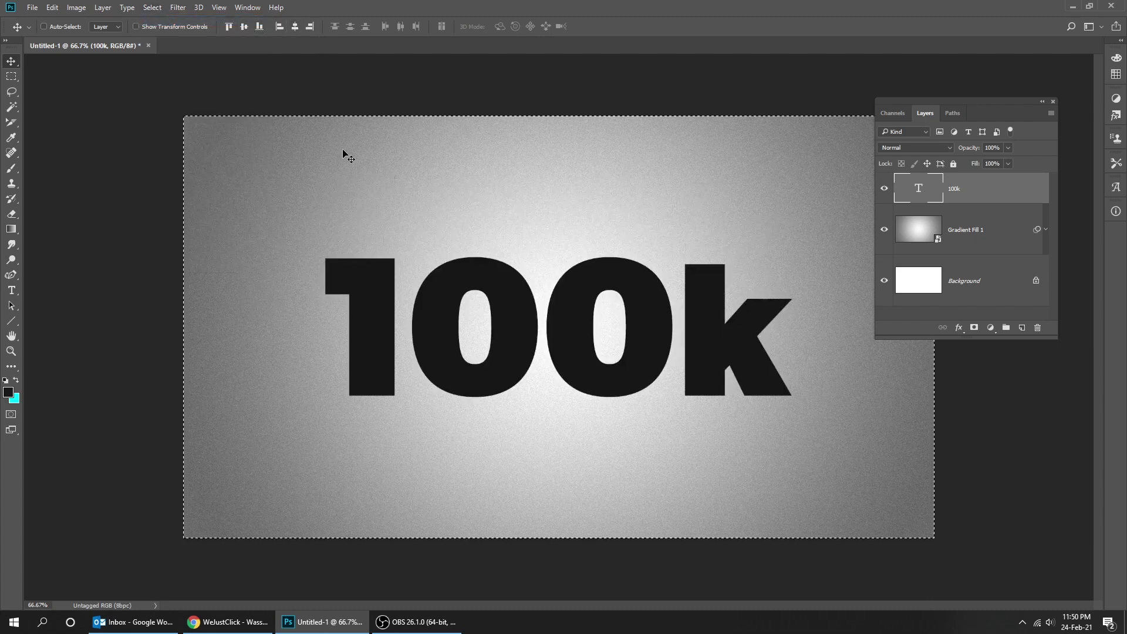
click(157, 14)
click(165, 31)
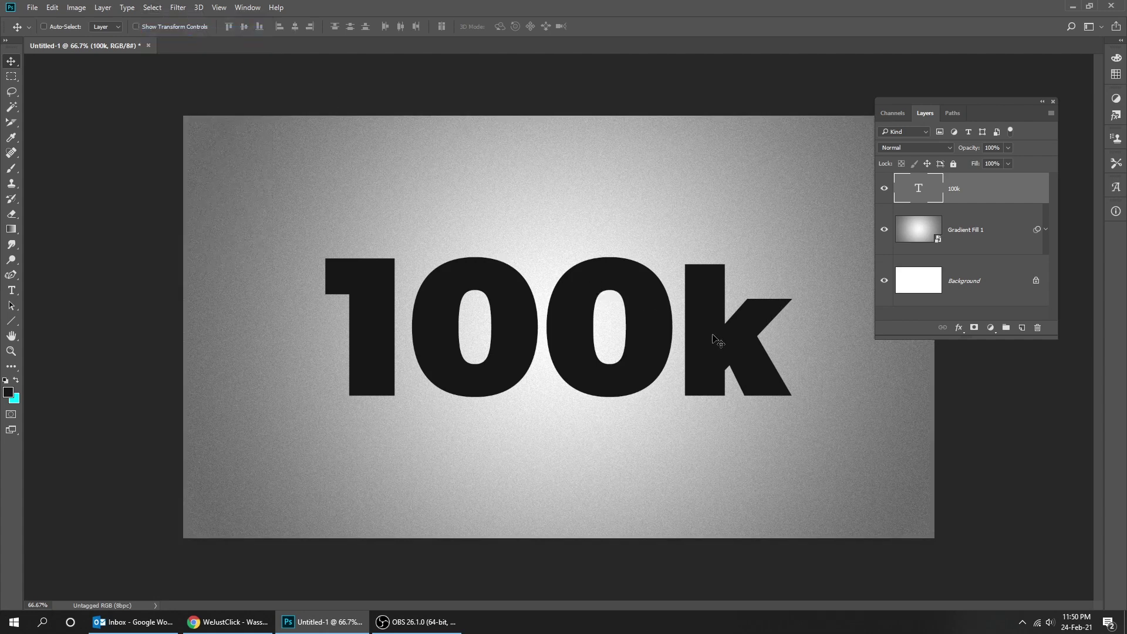
key(ctrl+t)
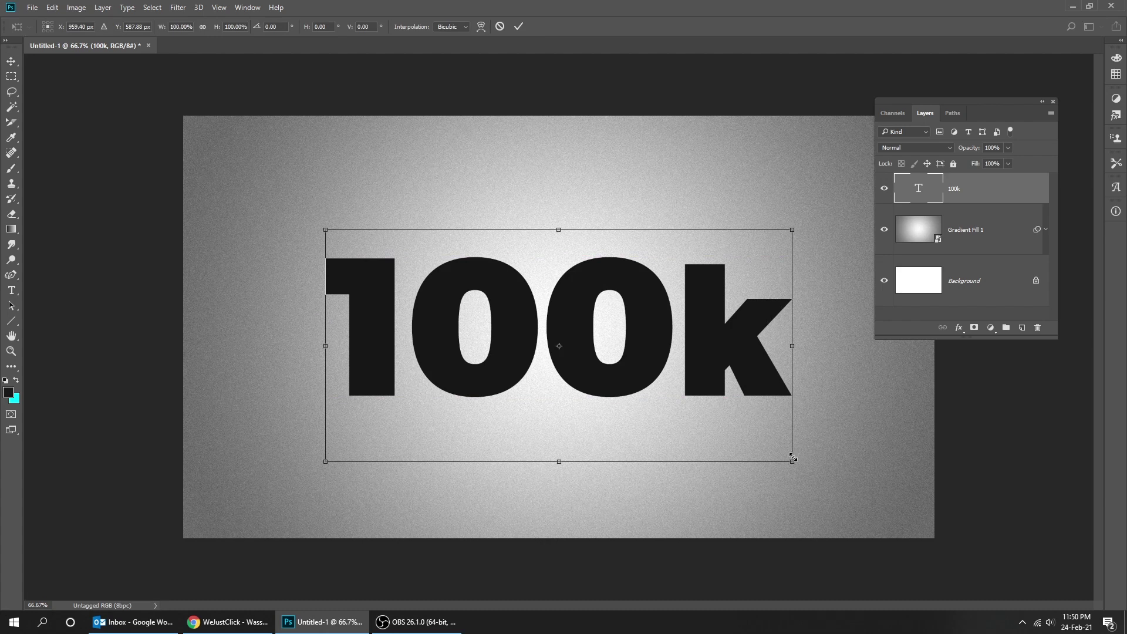
drag(792, 459, 762, 445)
key(Return)
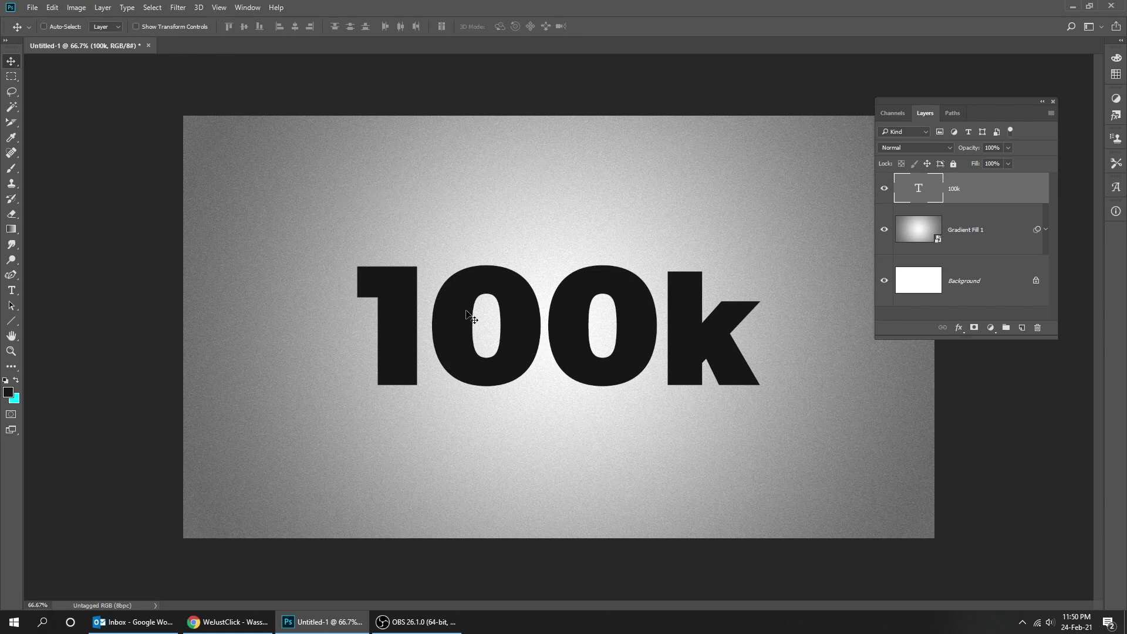
Change the 100k text colour from near-black to near-white.
key(t)
click(481, 331)
key(ctrl+a)
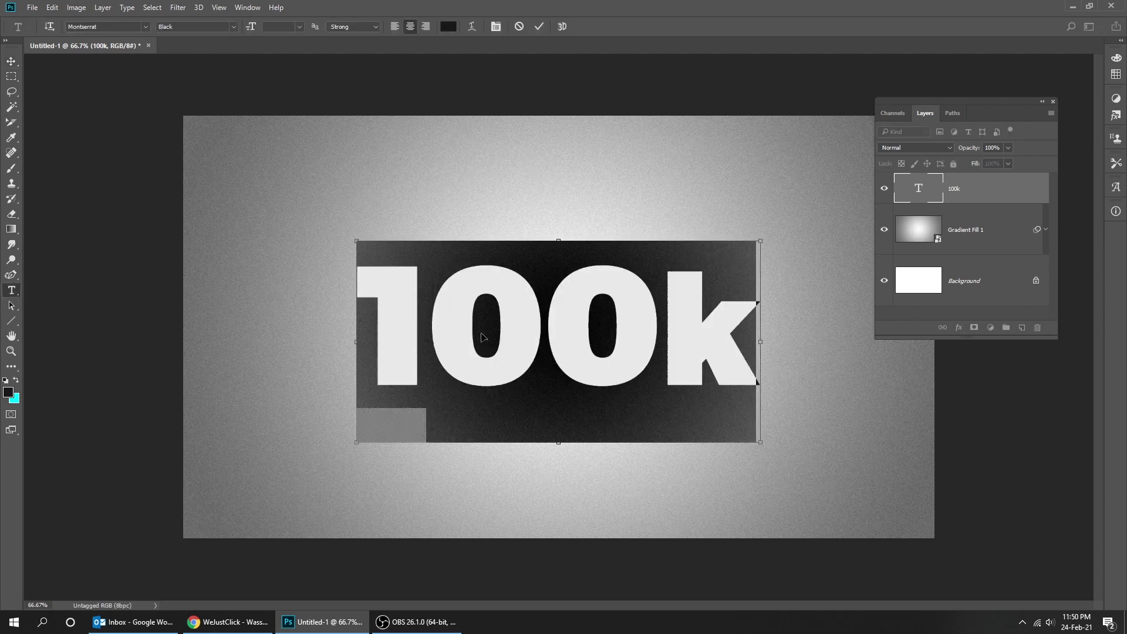
key(ctrl+t)
key(ctrl+Return)
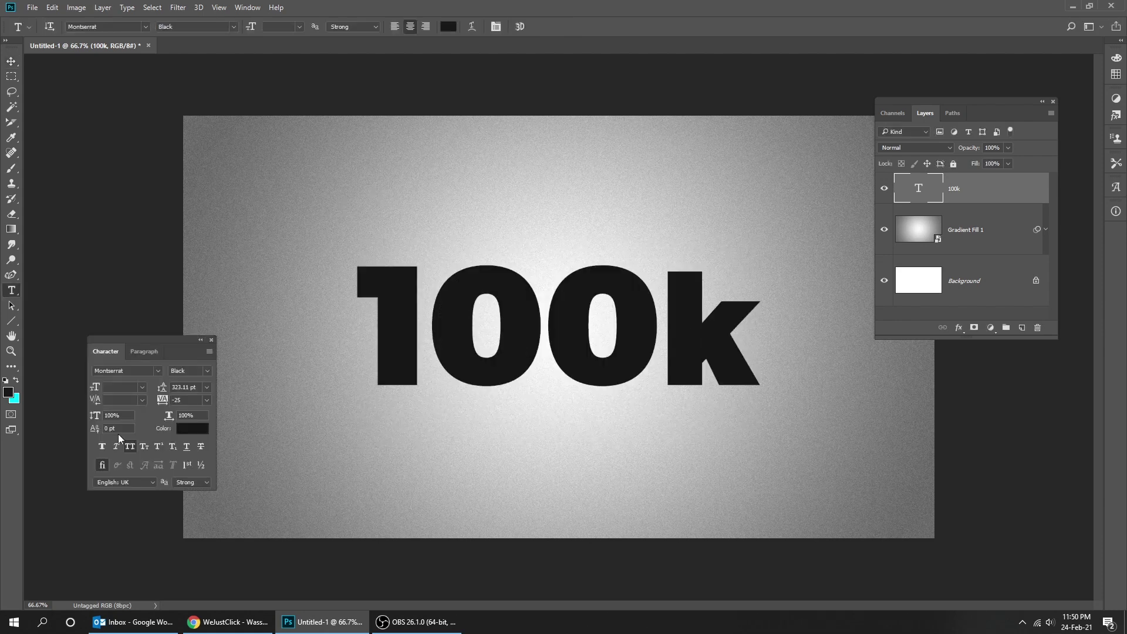
click(190, 429)
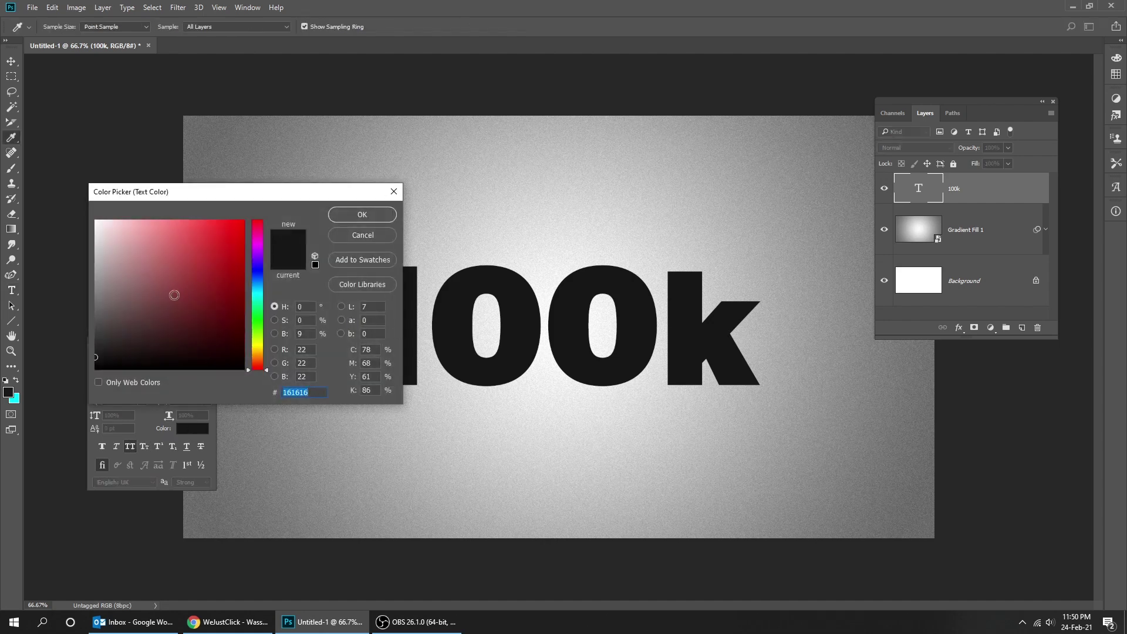
drag(173, 295, 93, 222)
click(361, 215)
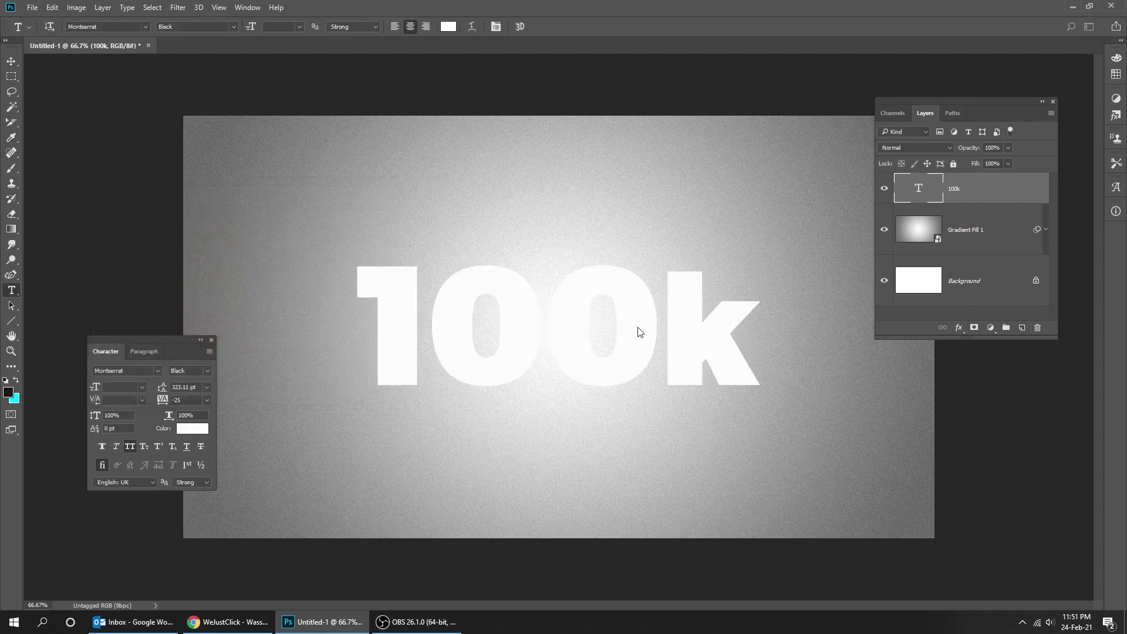
key(v)
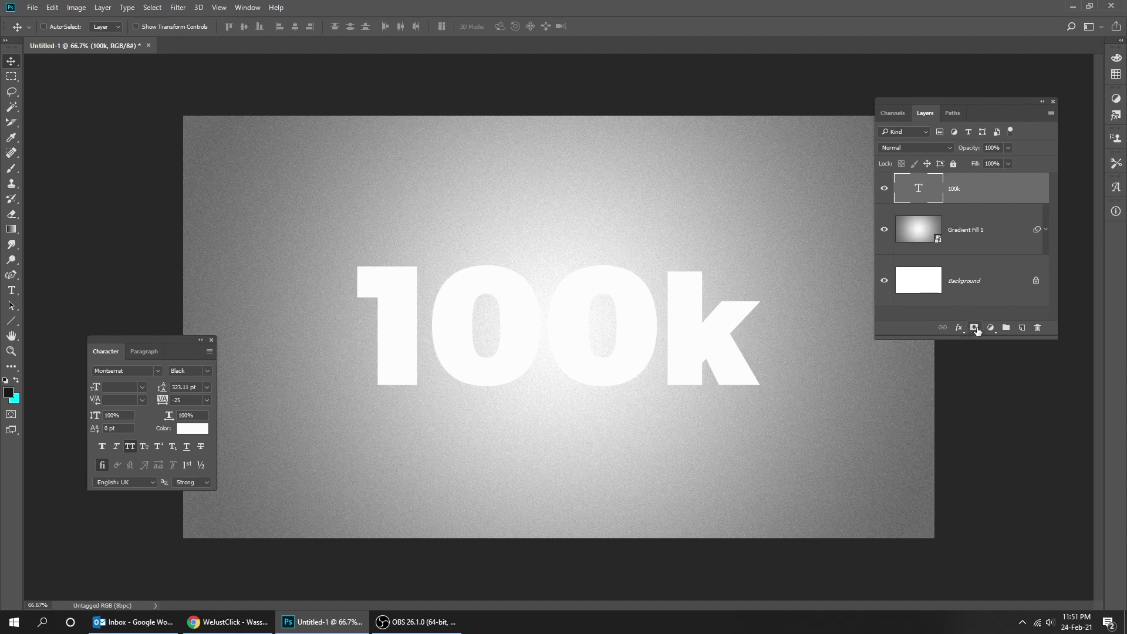
Add a Drop Shadow: 80% opacity, 30 px distance, 30 px size, 80° angle.
click(959, 328)
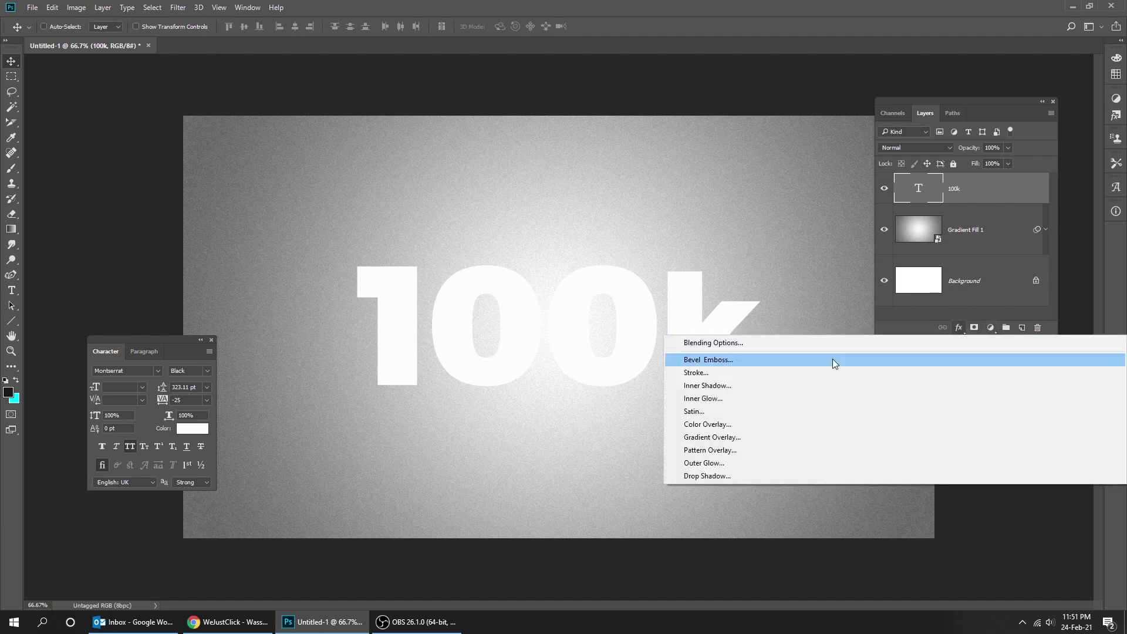
click(806, 480)
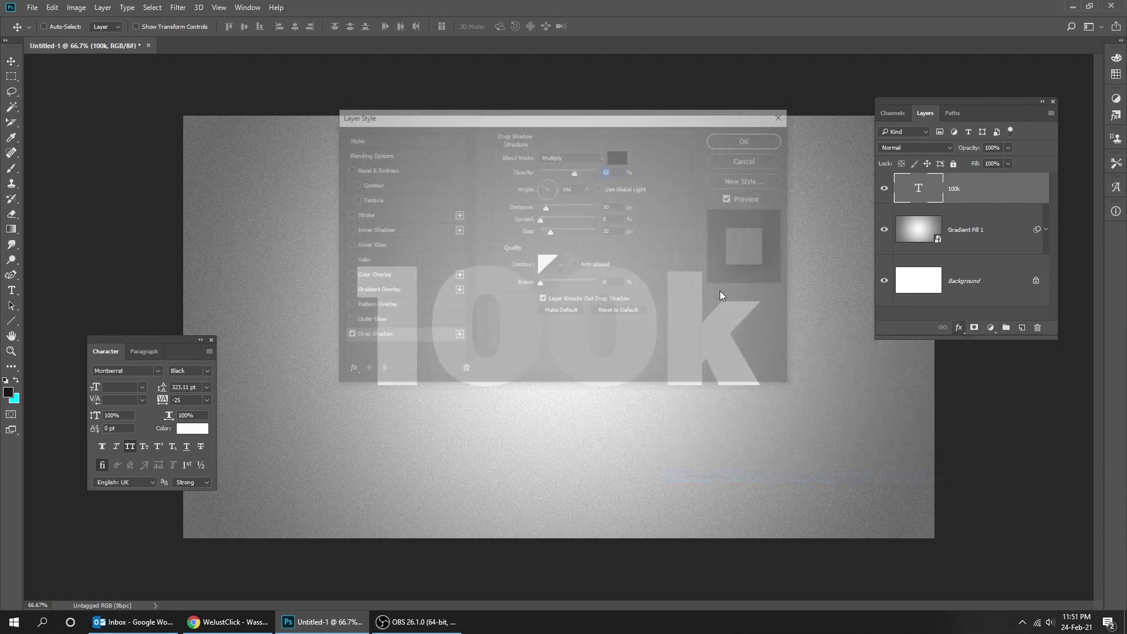
mouse_move(580, 127)
mouse_down()
mouse_move(823, 151)
mouse_move(872, 180)
mouse_up()
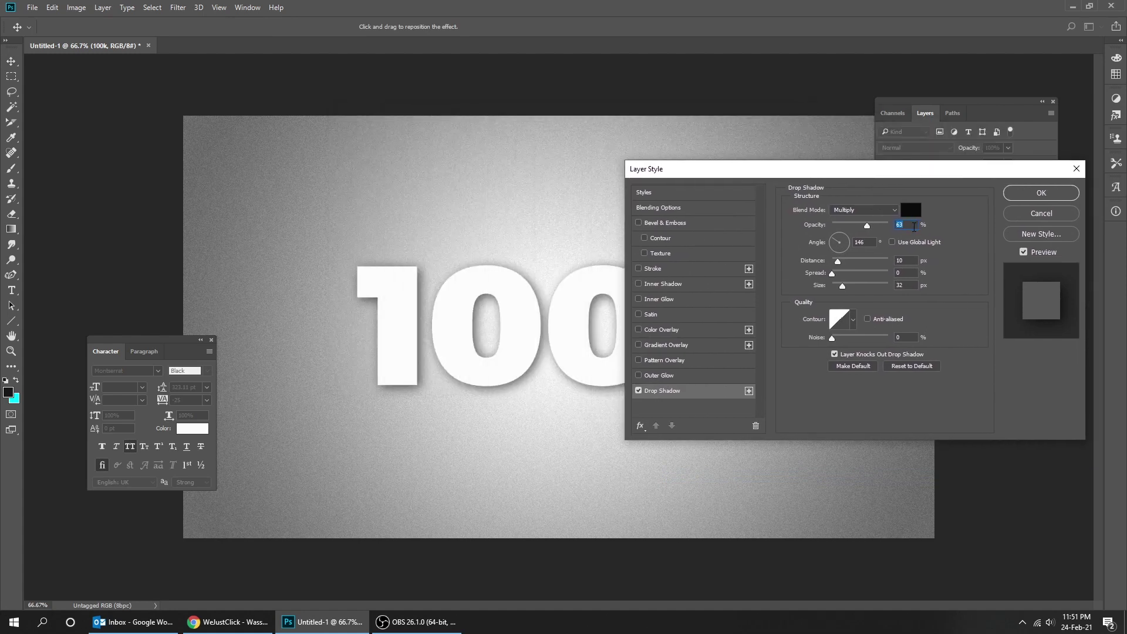
scroll(899, 226, up, 10)
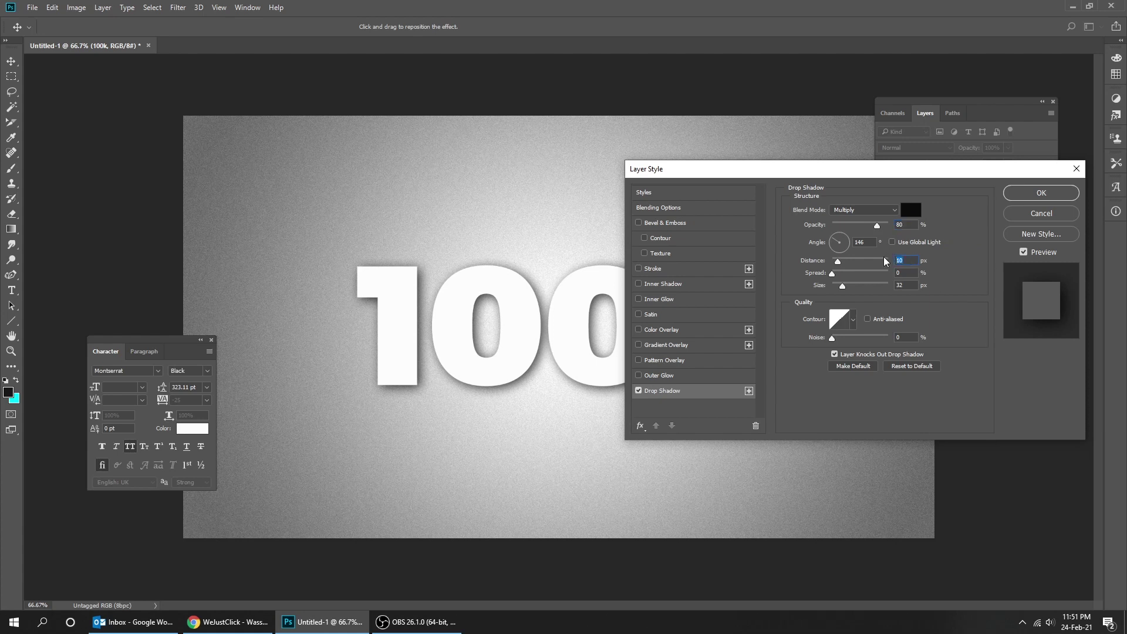
scroll(886, 261, up, 20)
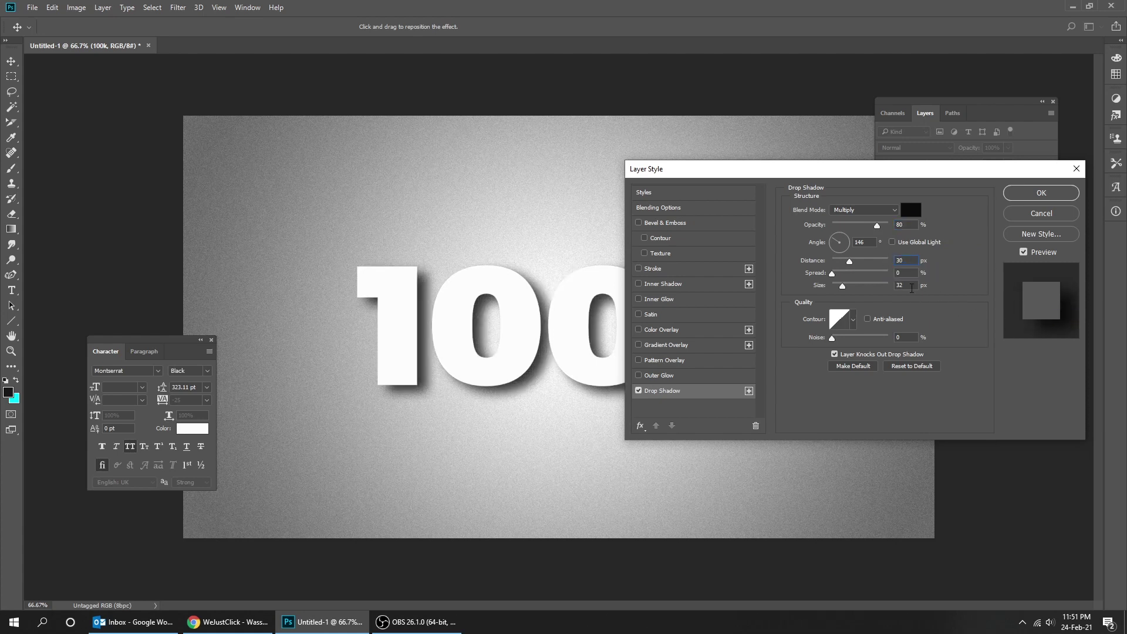
text(30)
text(90)
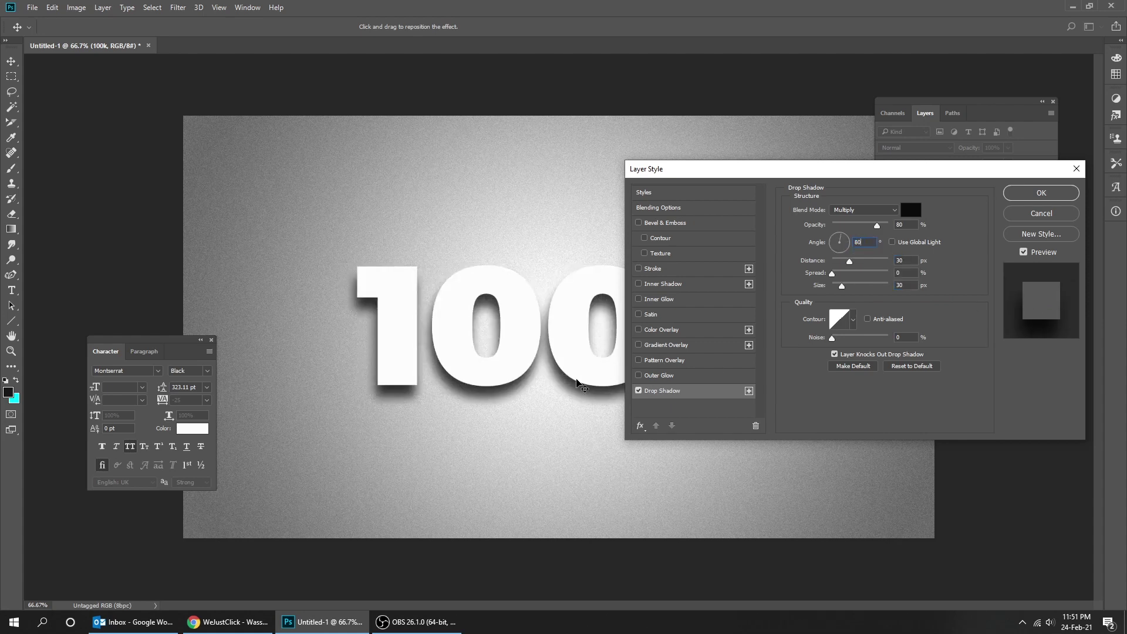
Set the drop shadow colour to grey #515151.
click(911, 211)
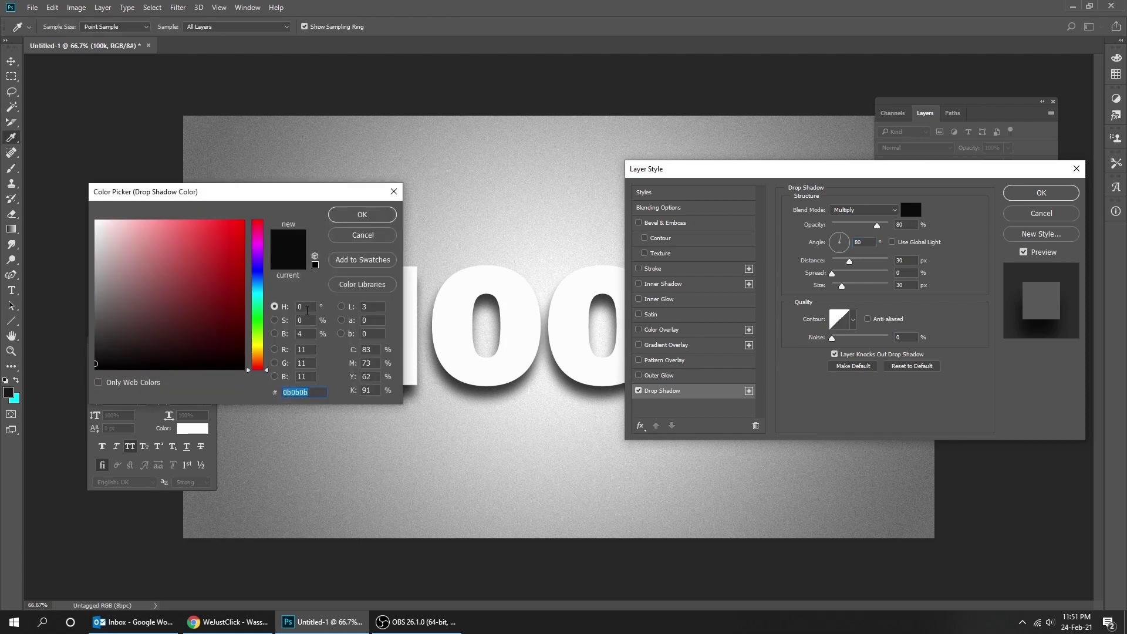
drag(137, 343, 94, 332)
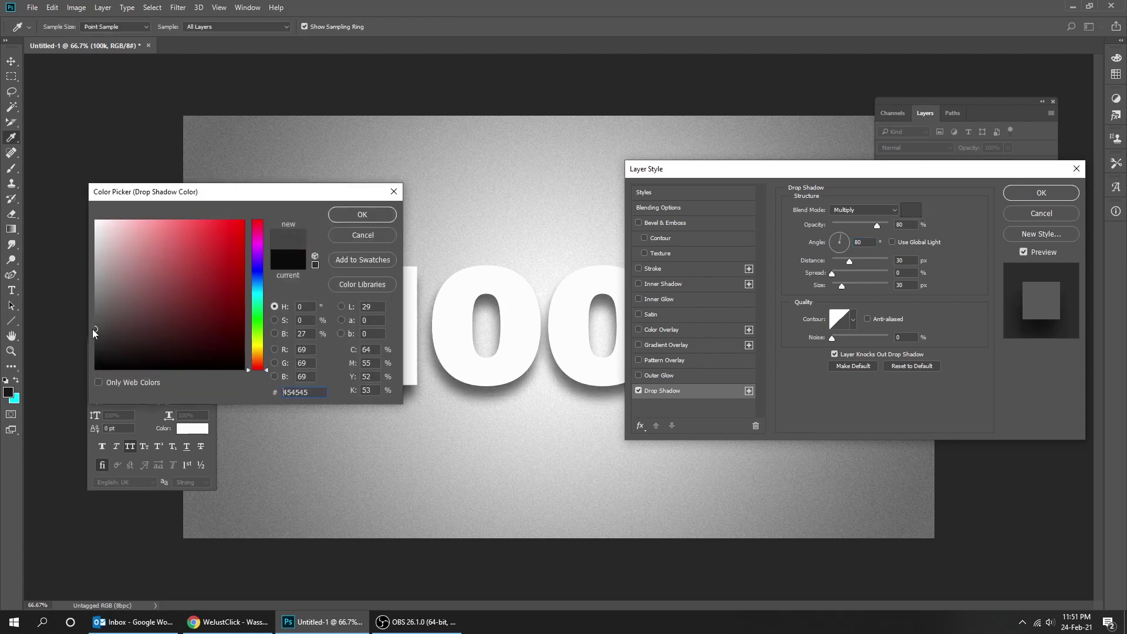
drag(95, 332, 95, 322)
click(362, 217)
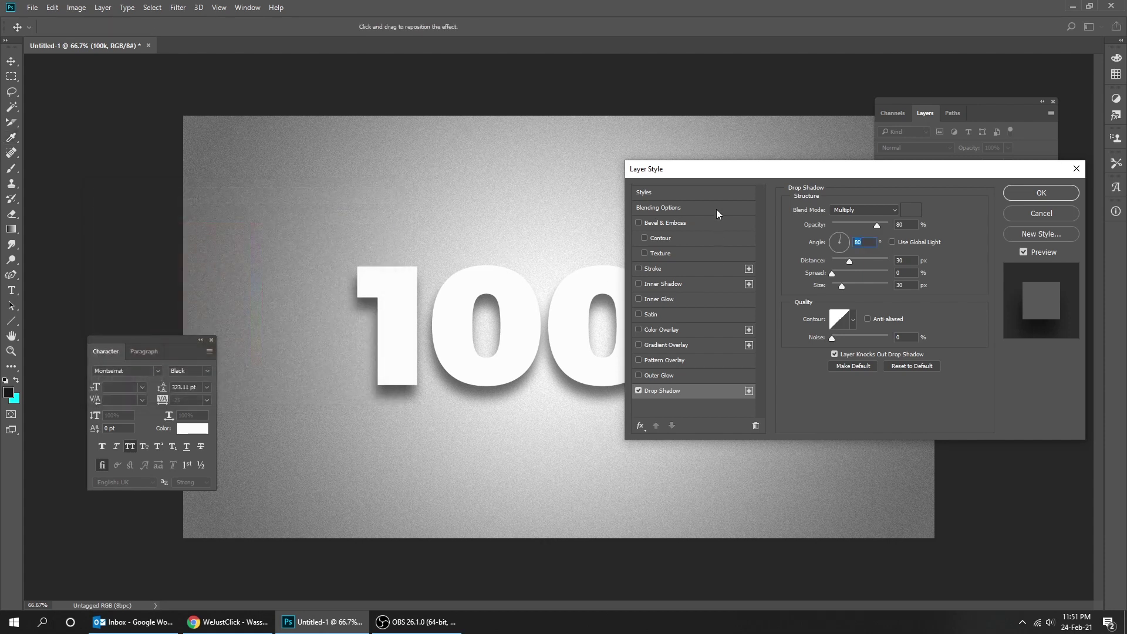
drag(712, 176, 800, 186)
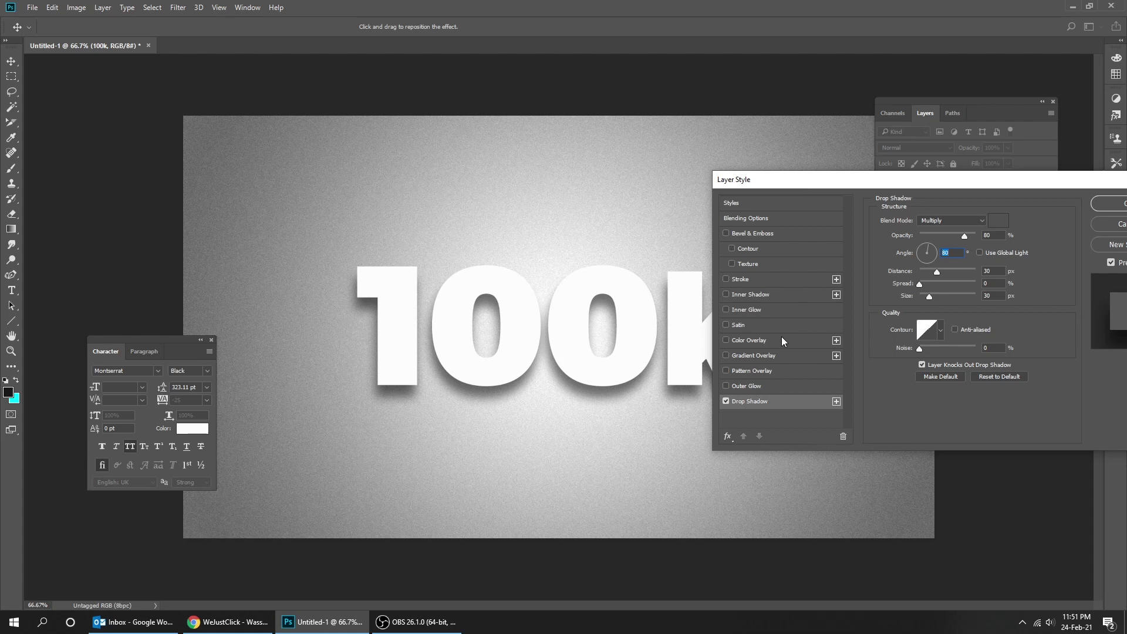
Add a Gradient Overlay from the Black, White preset, with its dark stop set to grey.
click(780, 356)
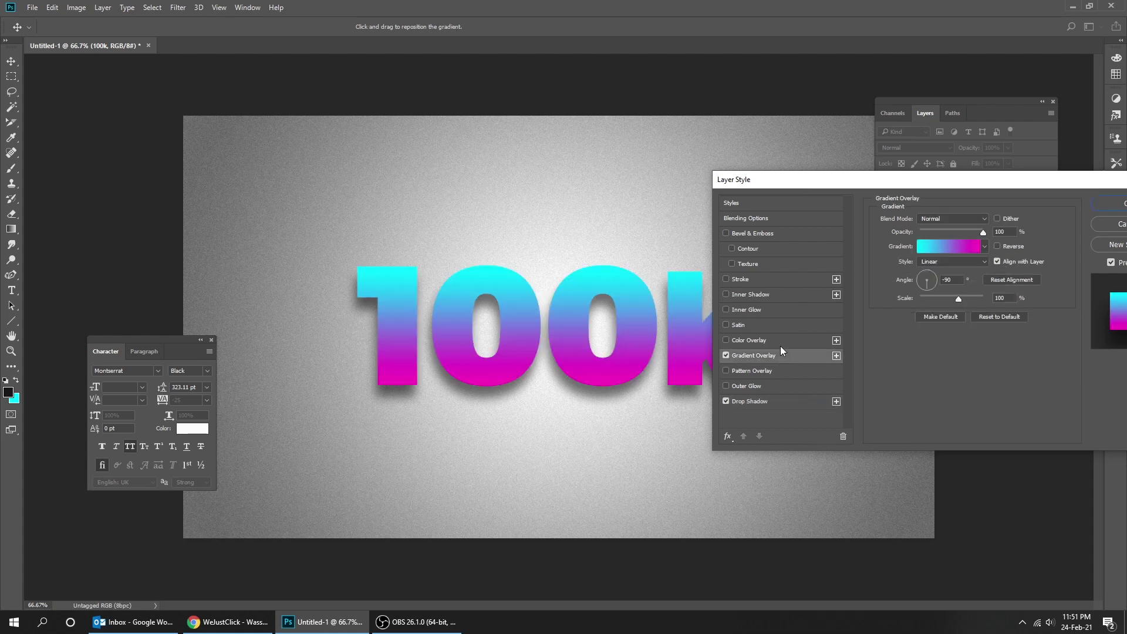
click(948, 248)
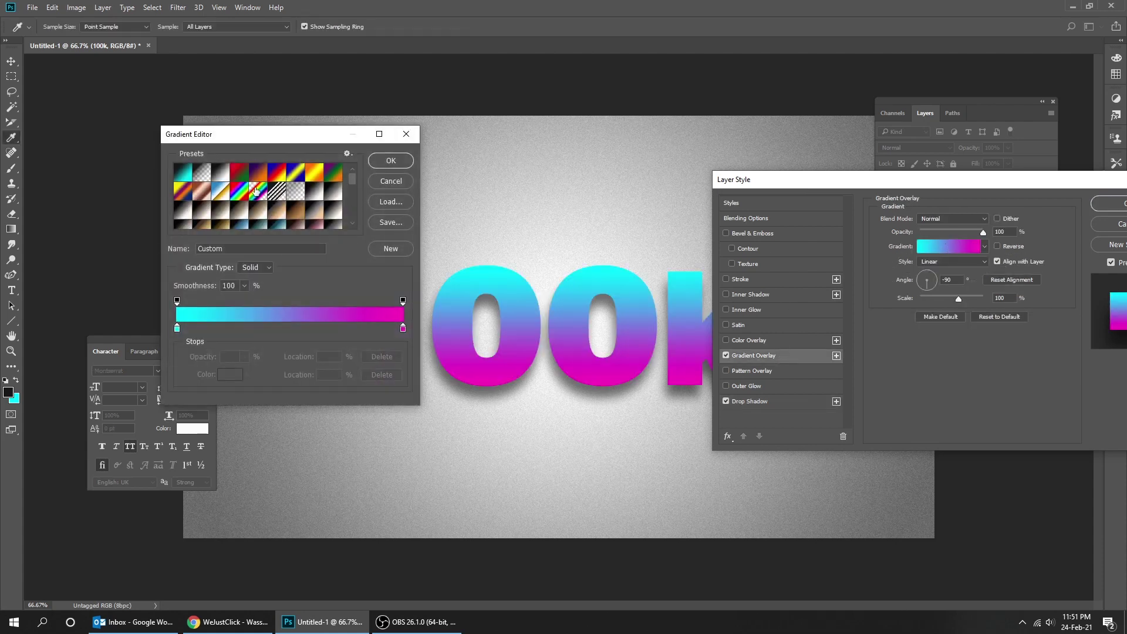
click(221, 173)
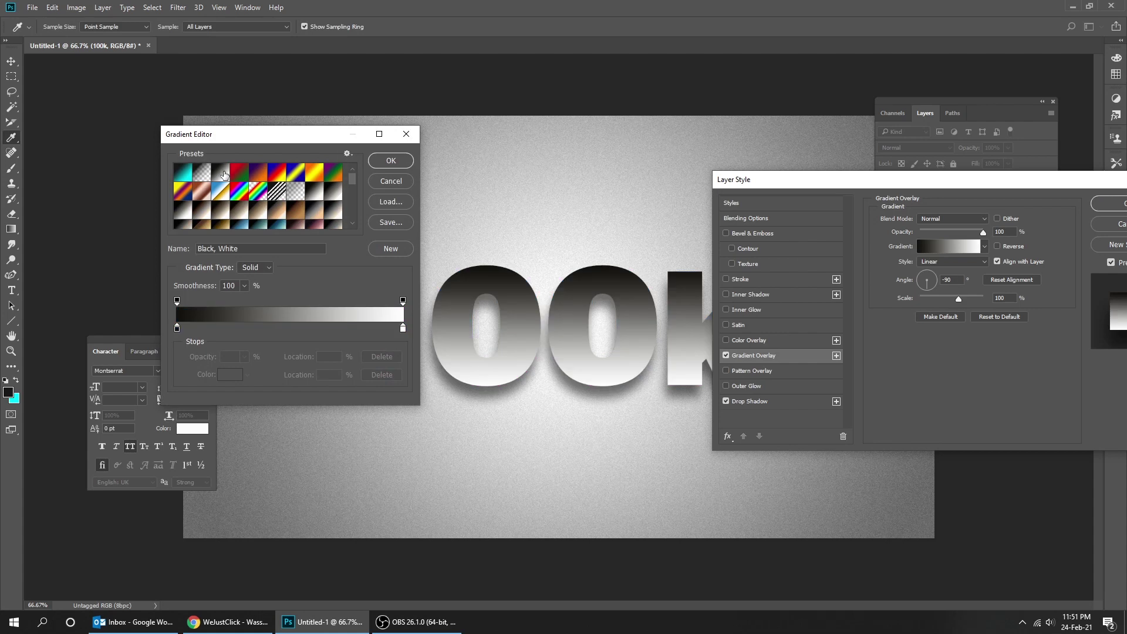
click(177, 329)
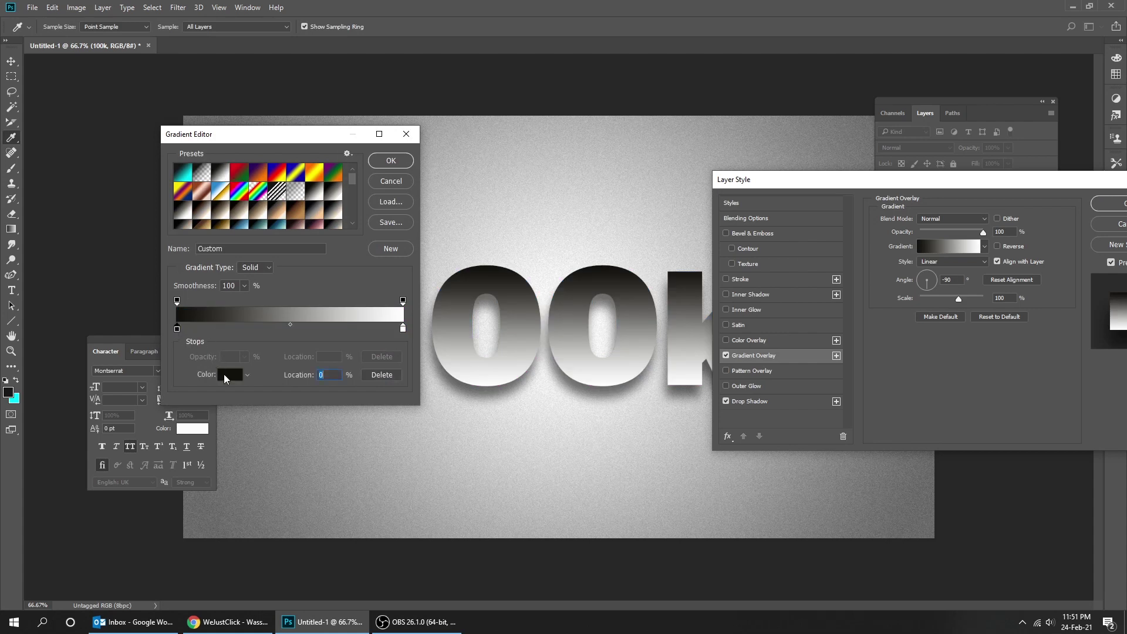
click(230, 375)
mouse_move(134, 314)
mouse_down()
mouse_move(92, 313)
mouse_move(97, 294)
mouse_up()
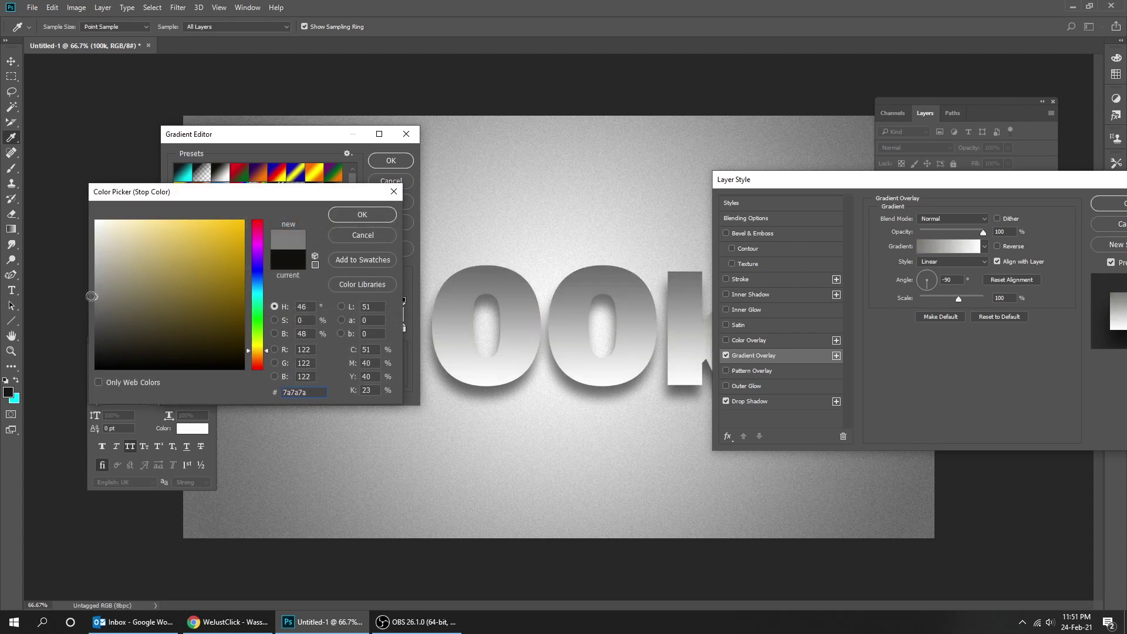
click(343, 215)
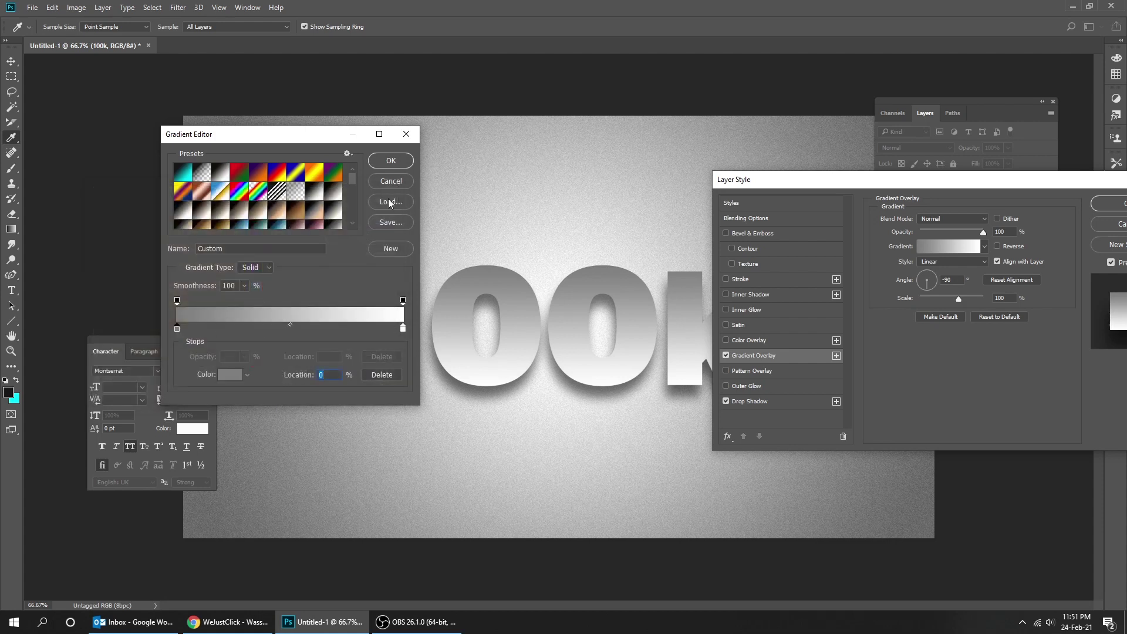
click(393, 166)
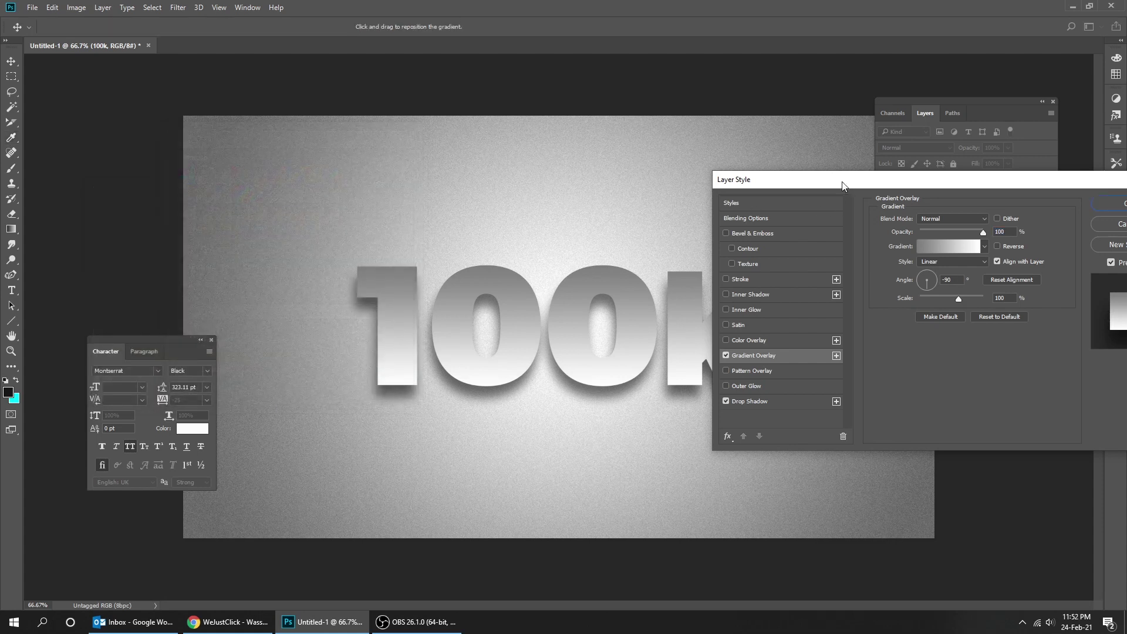
Set the gradient overlay angle to 135° and position it across the 100k lettering.
drag(842, 186, 833, 242)
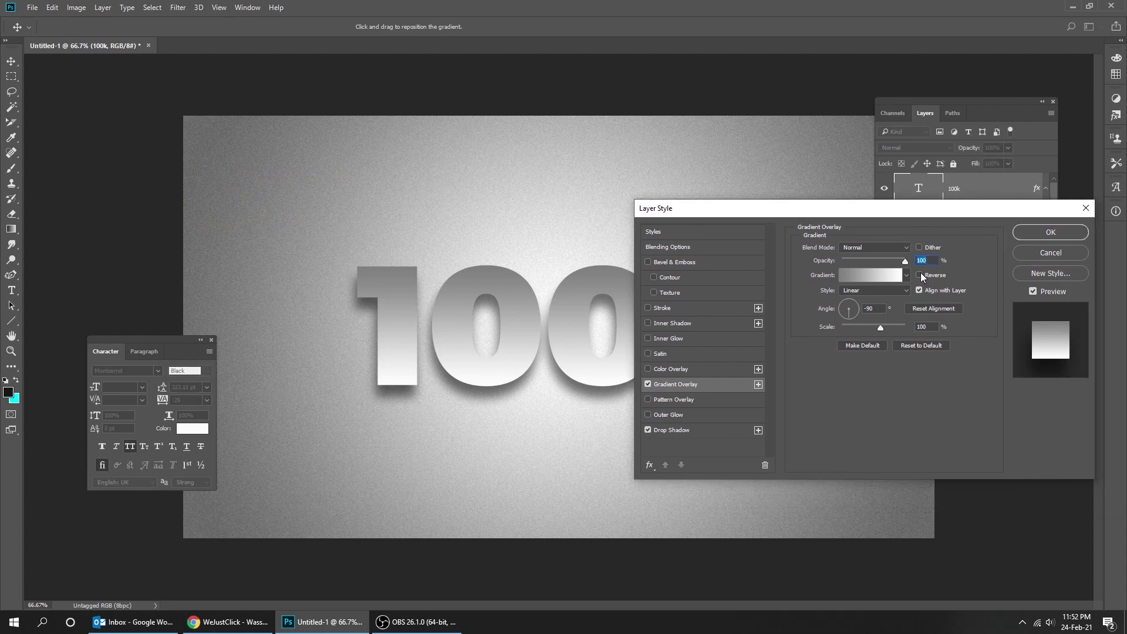
click(921, 275)
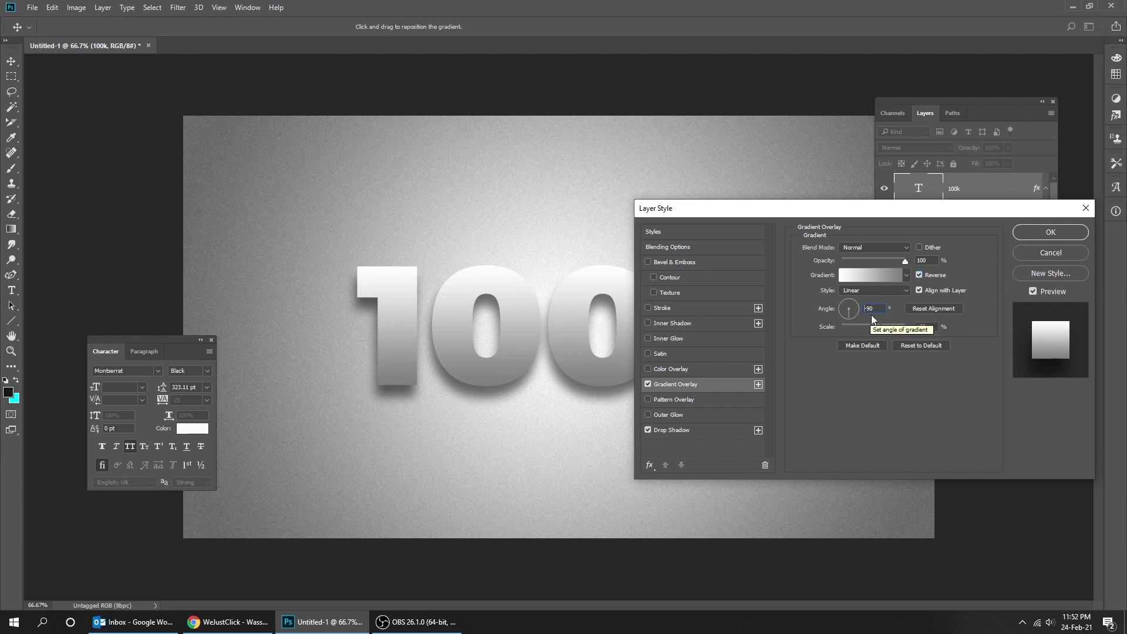
text(135)
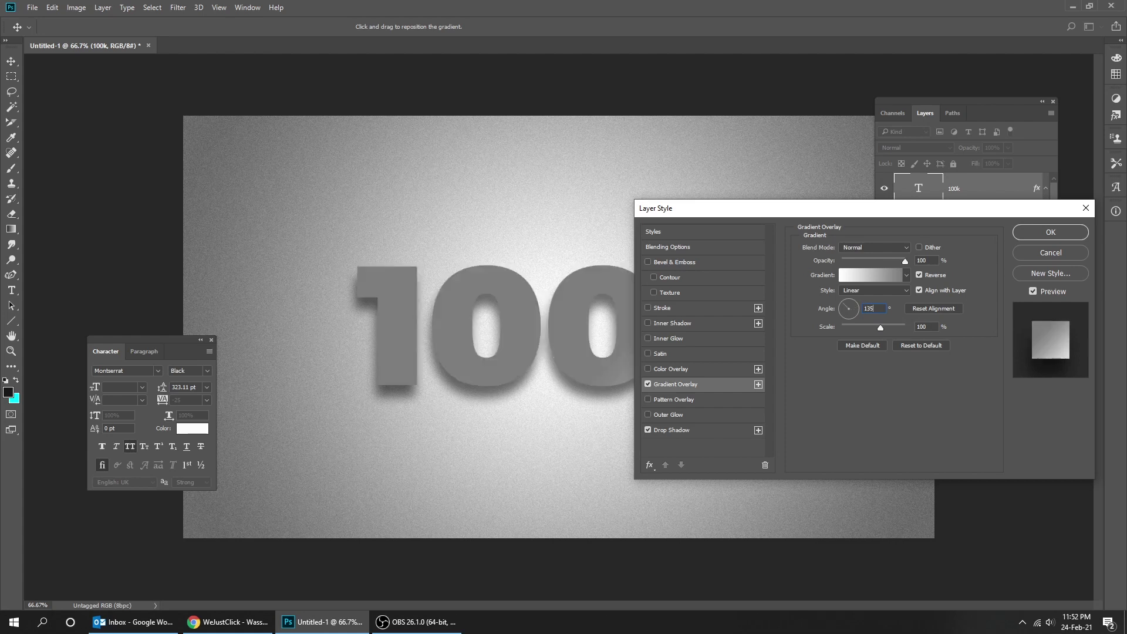
click(920, 275)
drag(762, 216, 910, 229)
drag(727, 326, 590, 301)
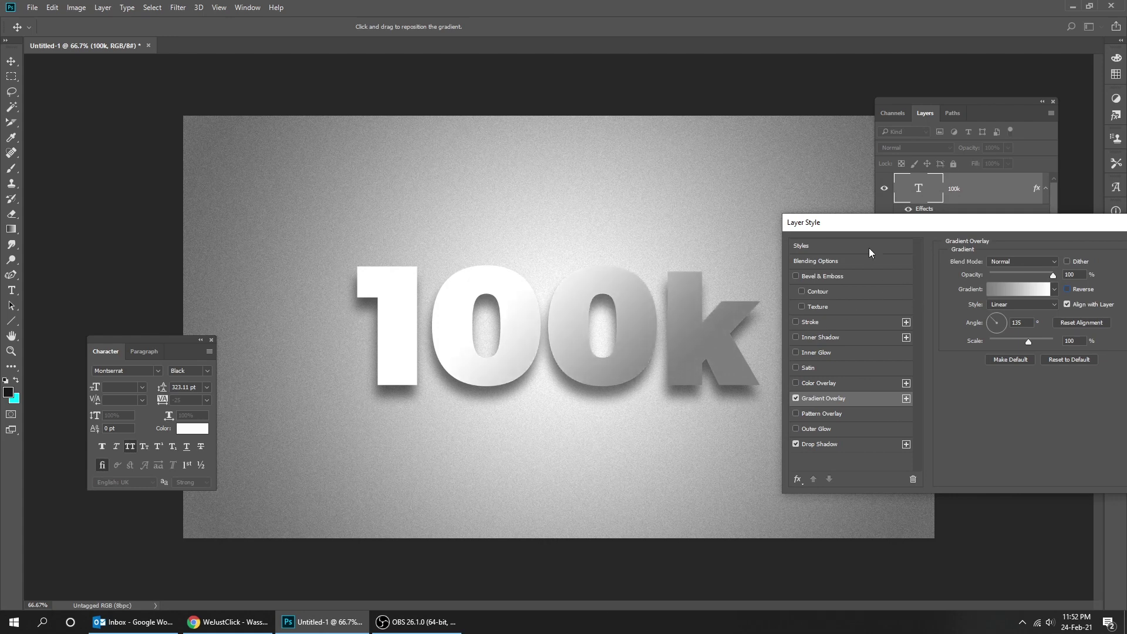
Add a 3 px outside Stroke to the 100k text.
drag(923, 231, 805, 173)
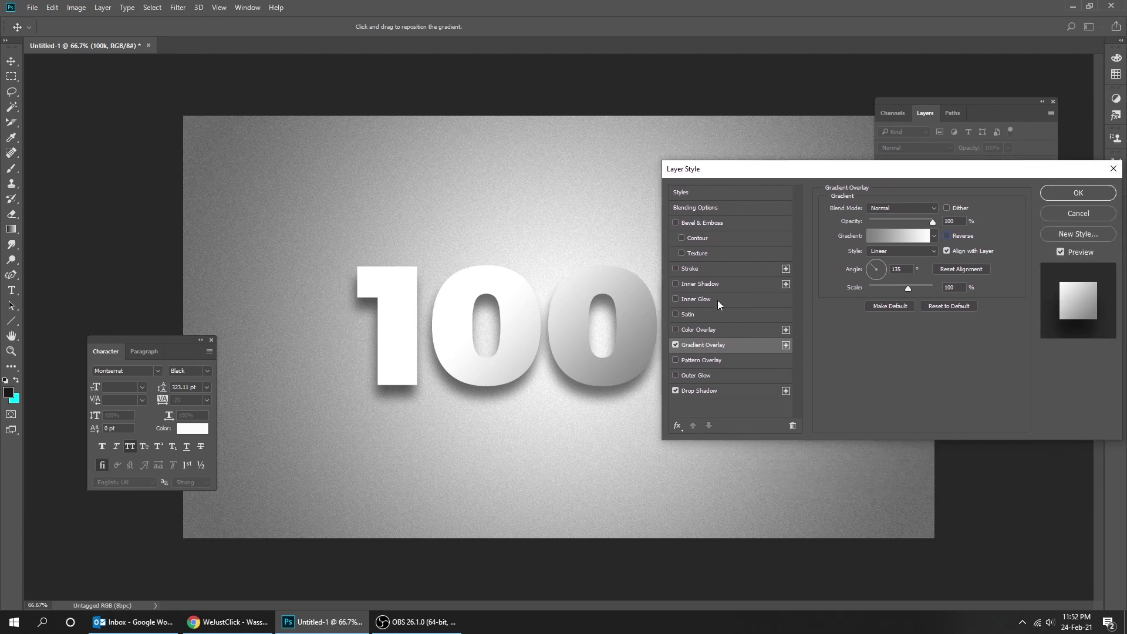
click(692, 269)
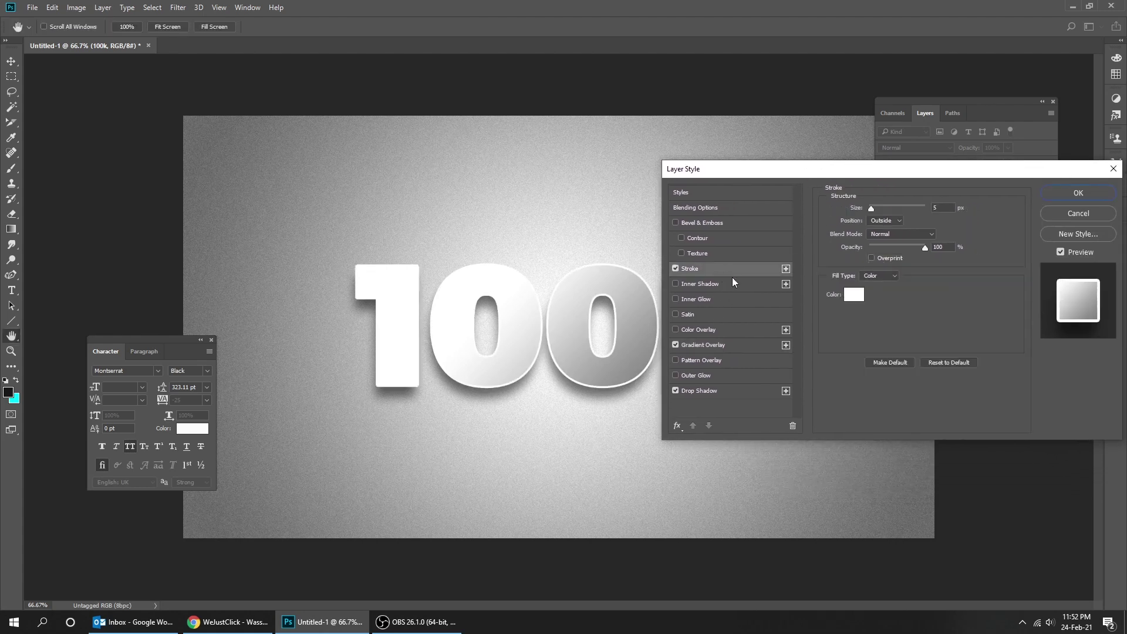
drag(937, 208, 926, 207)
text(3)
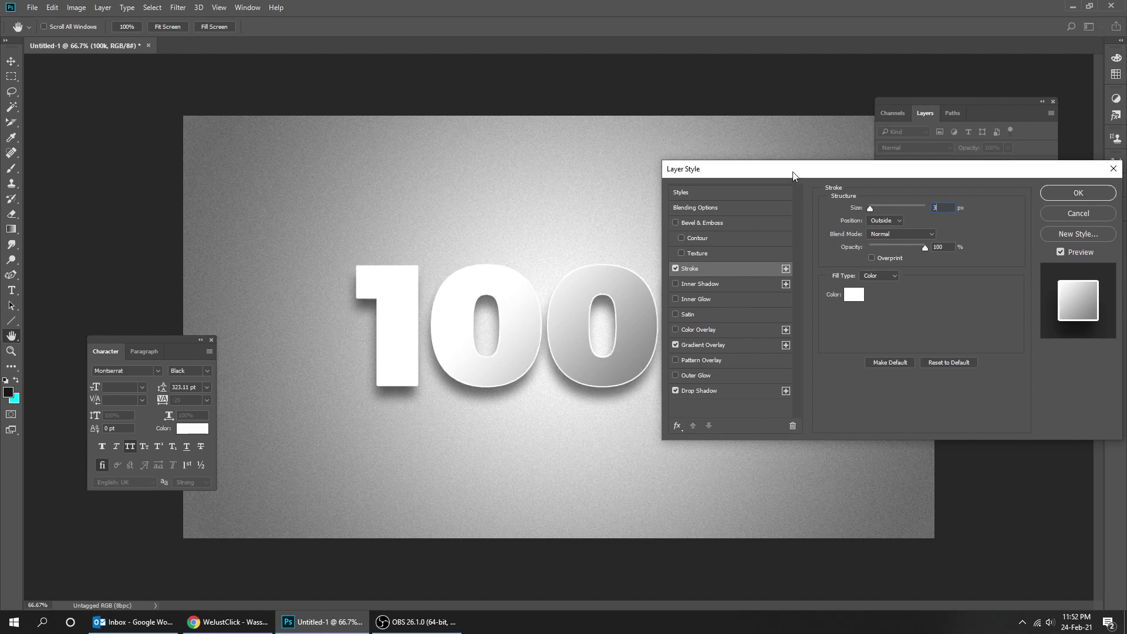
drag(794, 174, 890, 196)
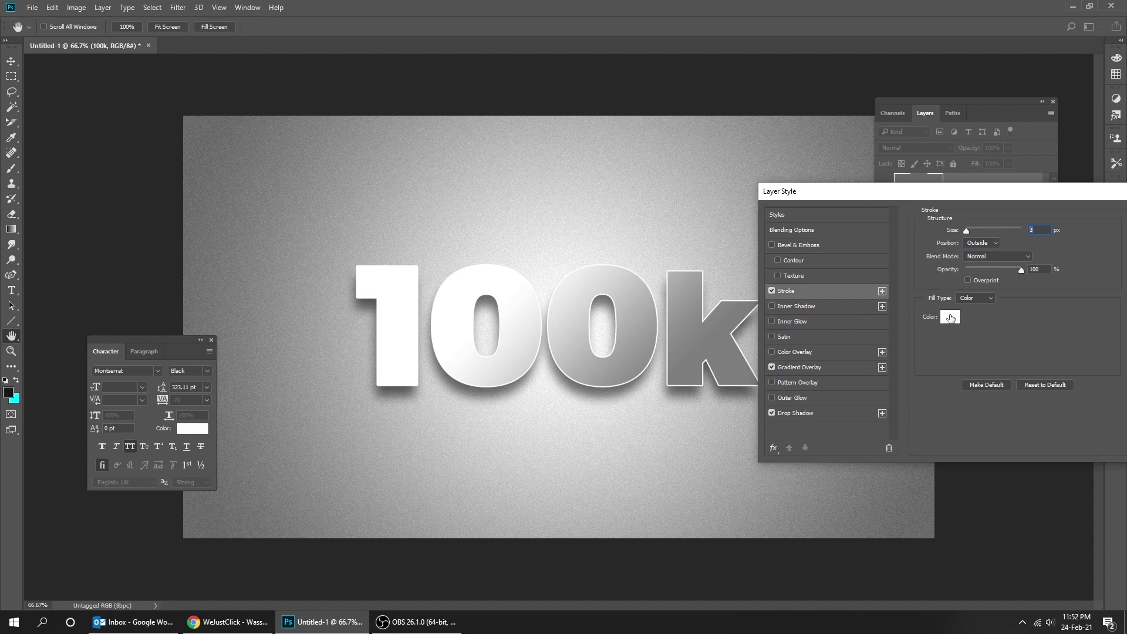
Set the stroke colour to light grey #c3c3c3 and apply the layer style.
click(950, 318)
drag(161, 315, 86, 252)
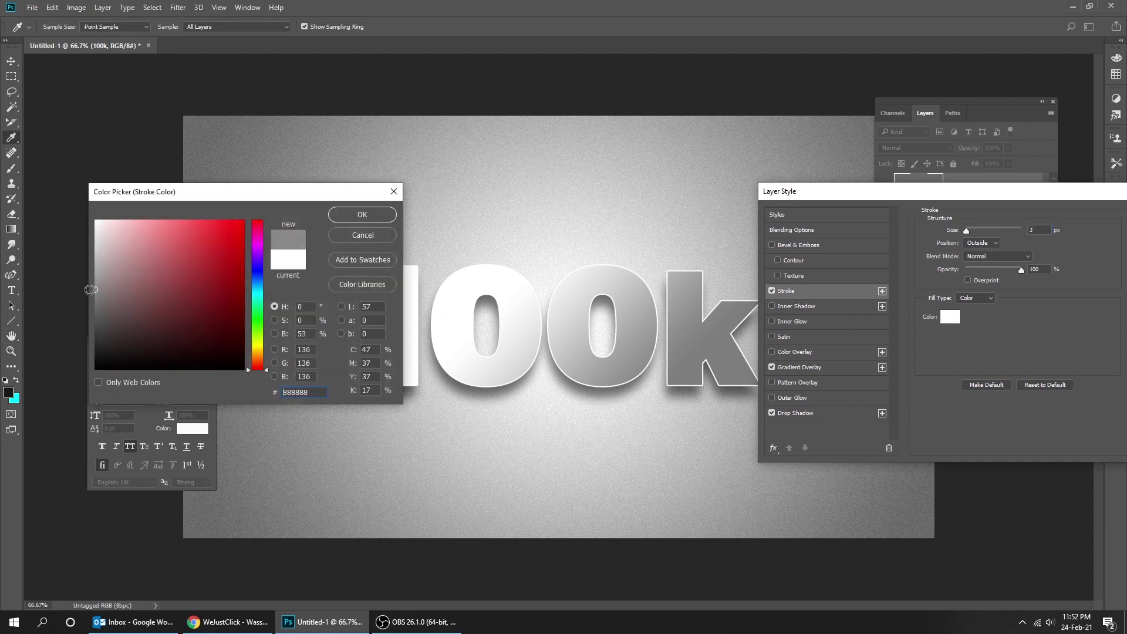
click(95, 249)
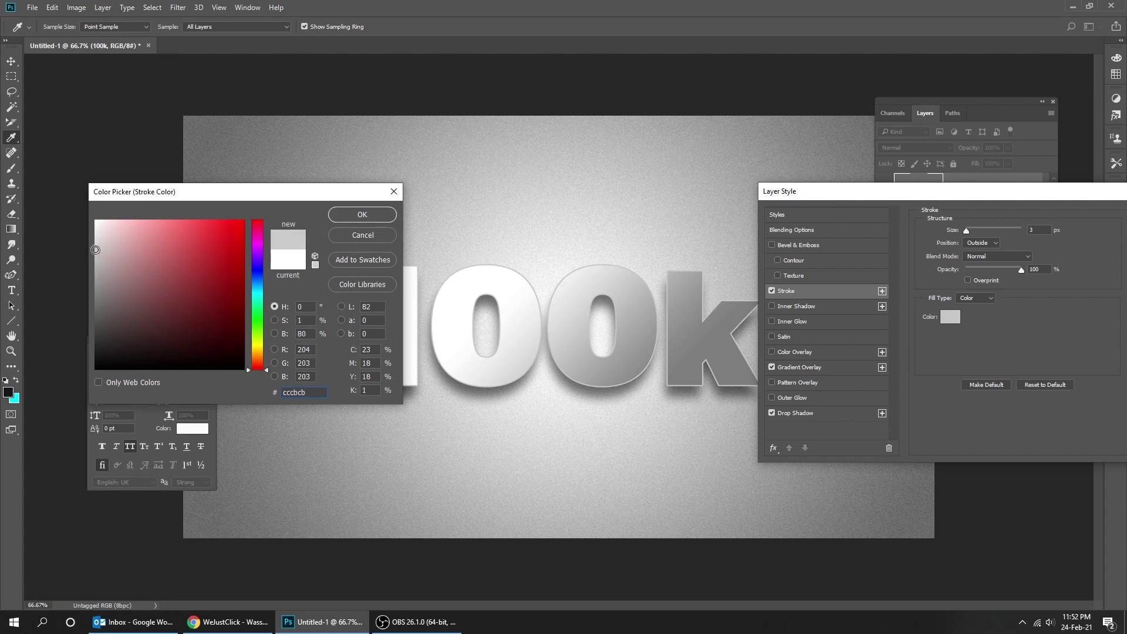
drag(95, 250, 96, 256)
click(368, 214)
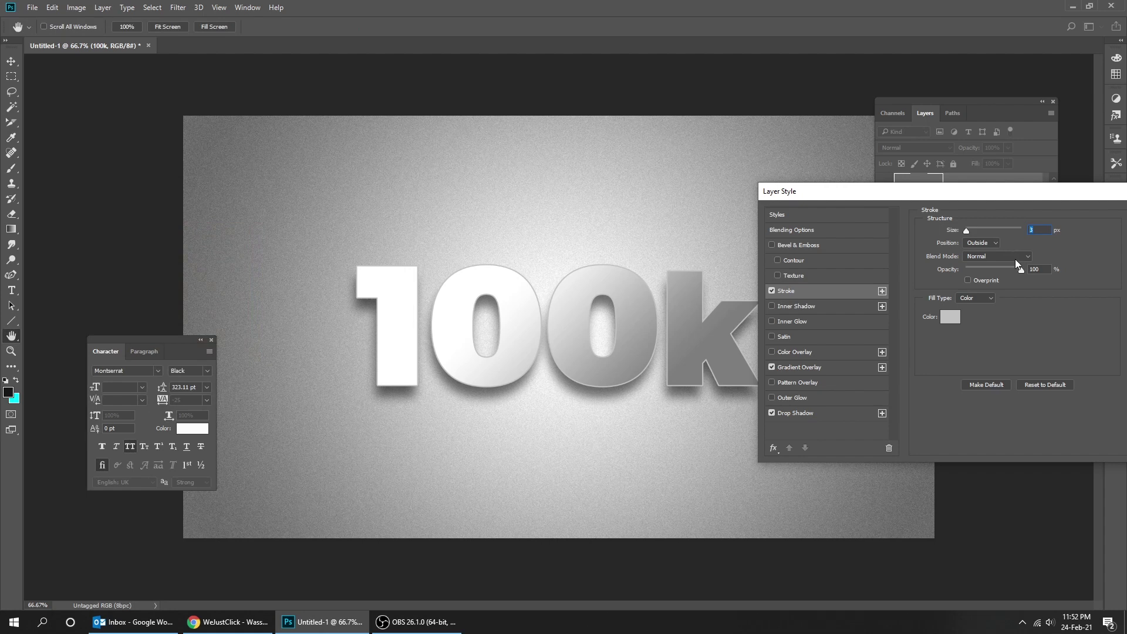
drag(1011, 195, 969, 191)
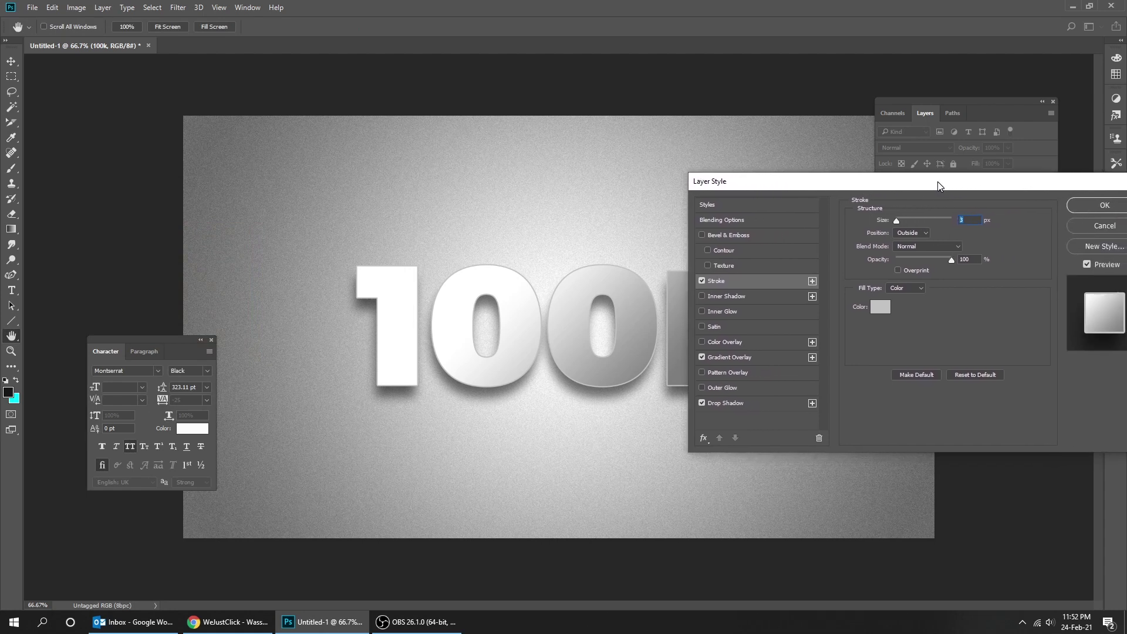
drag(937, 181, 838, 196)
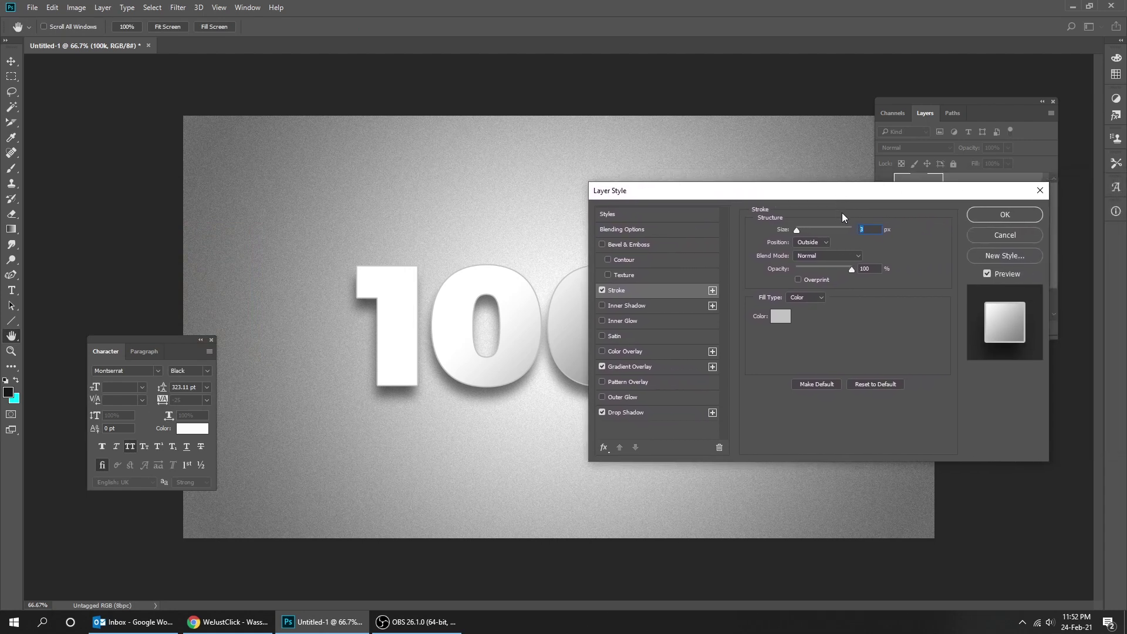
click(997, 215)
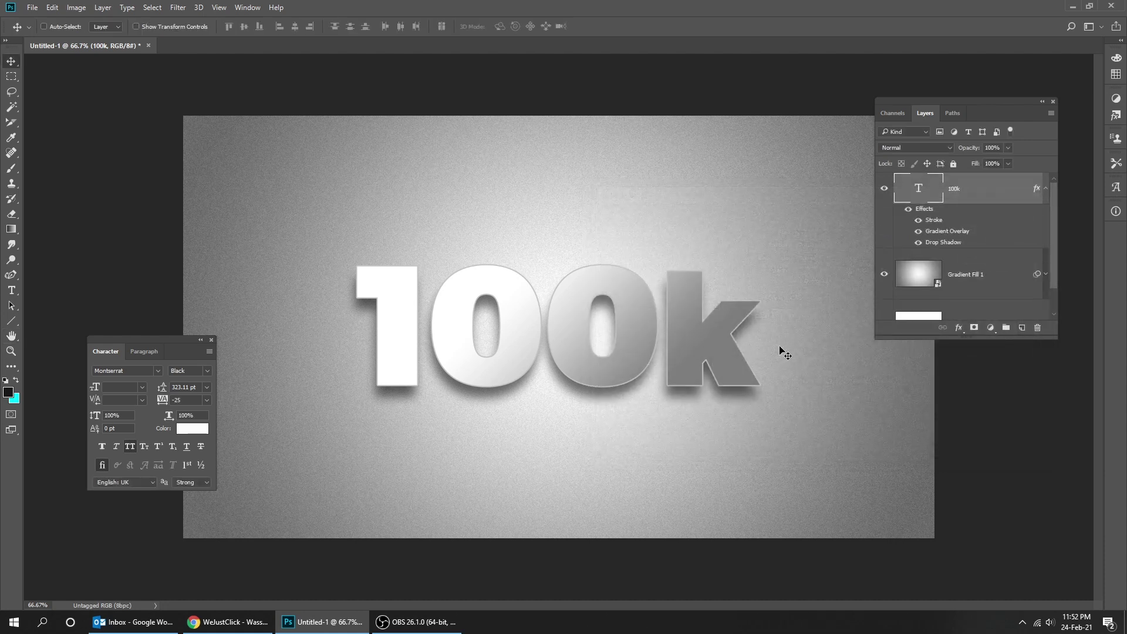
Create separate layers from the 100k text's effects and select its Drop Shadow layer.
right_click(942, 235)
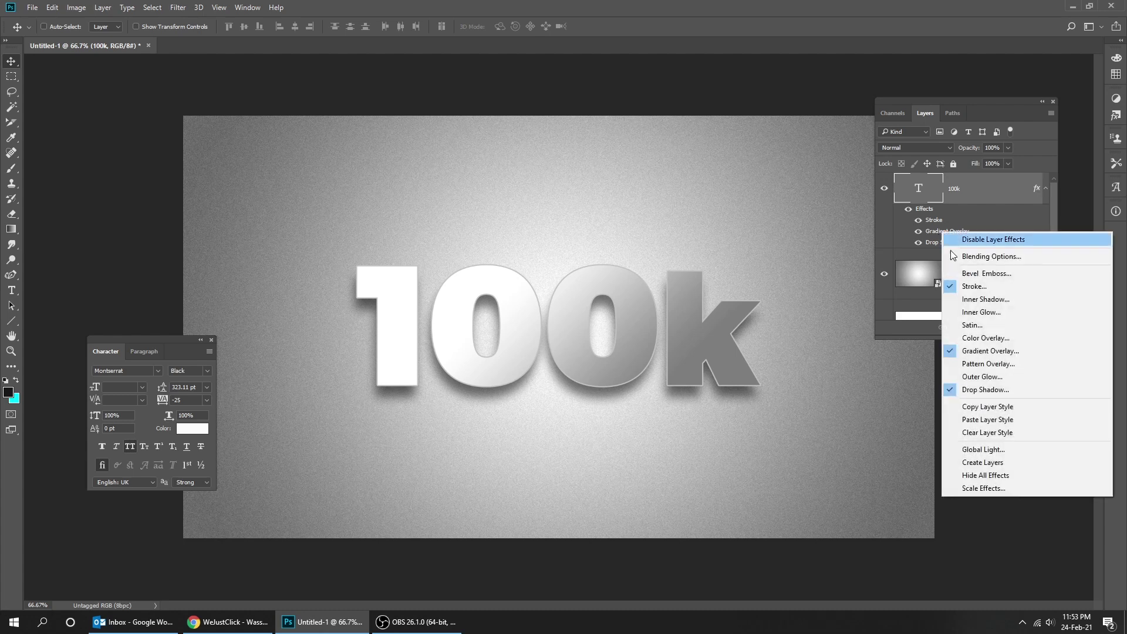
click(993, 464)
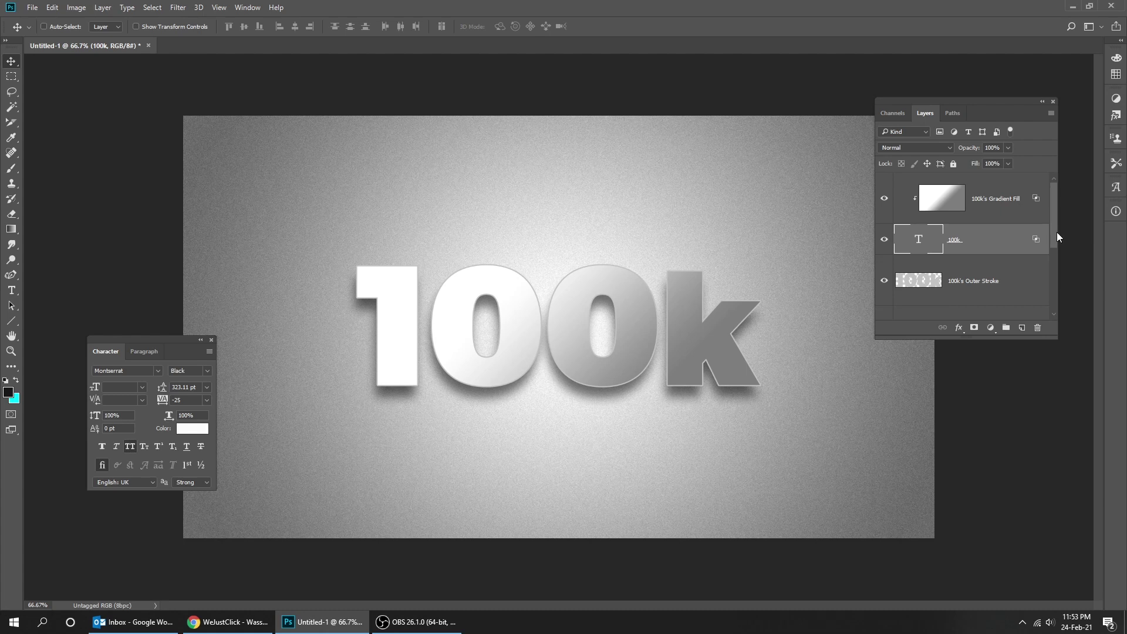
scroll(1052, 253, down, 1)
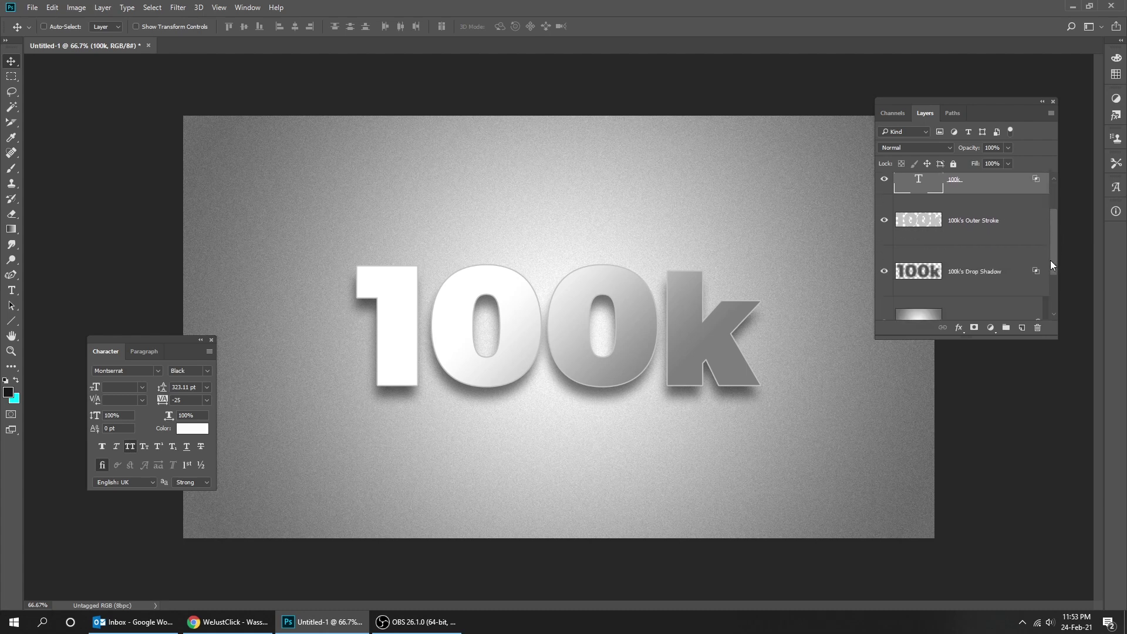
click(883, 272)
Warp the drop shadow layer, pulling its bottom corners down and outward.
click(944, 276)
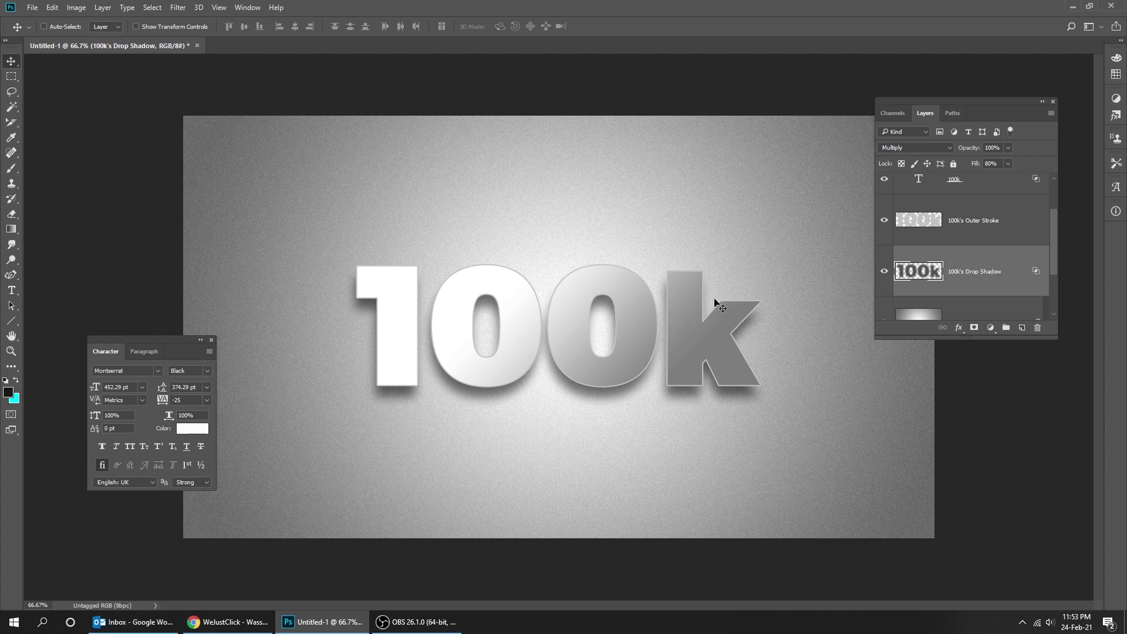
key(ctrl)
key(ctrl+t)
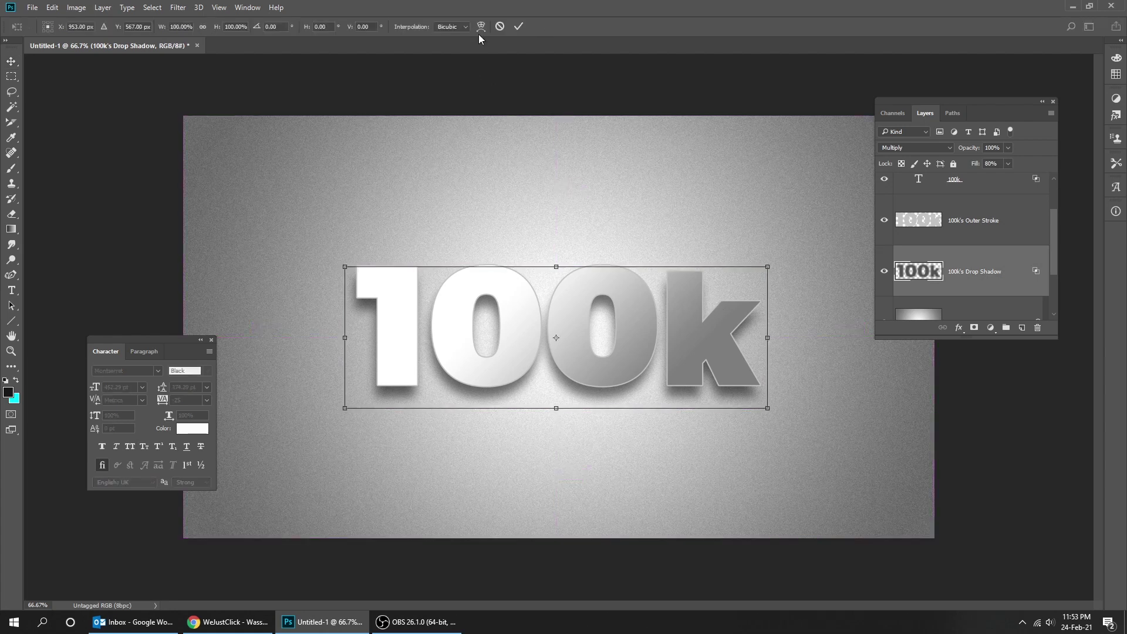
click(482, 26)
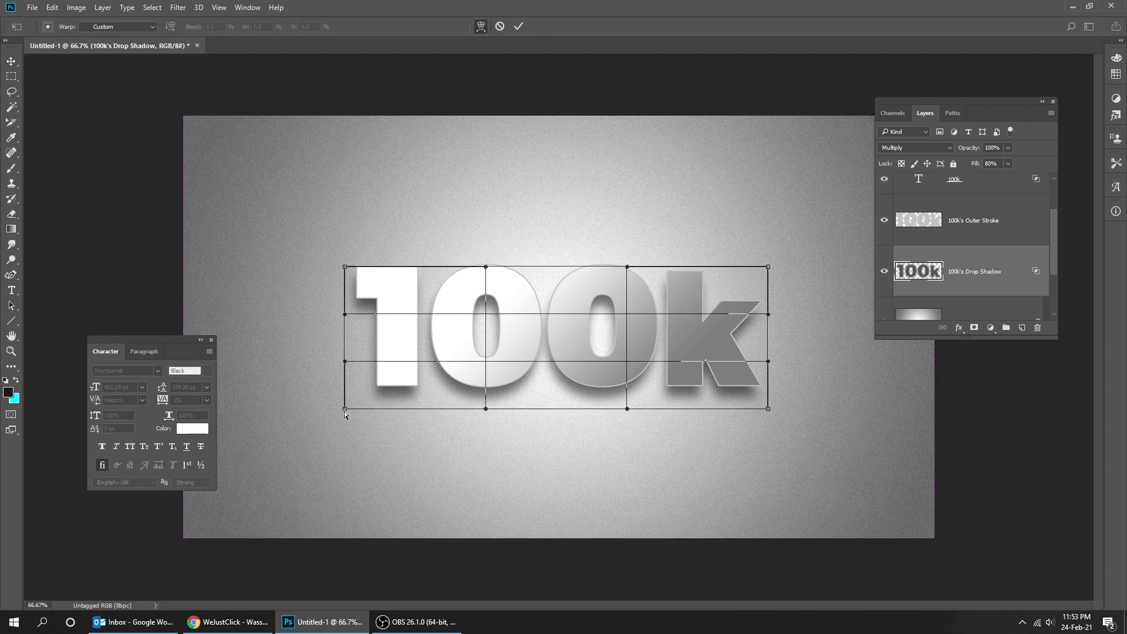
drag(345, 410, 341, 453)
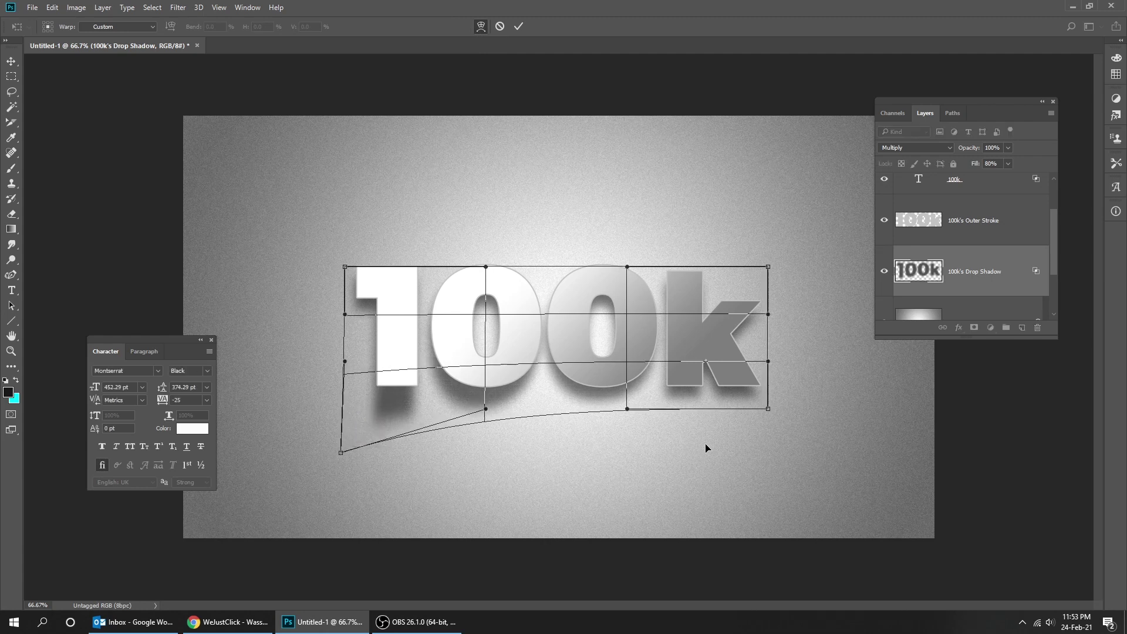
drag(769, 410, 794, 454)
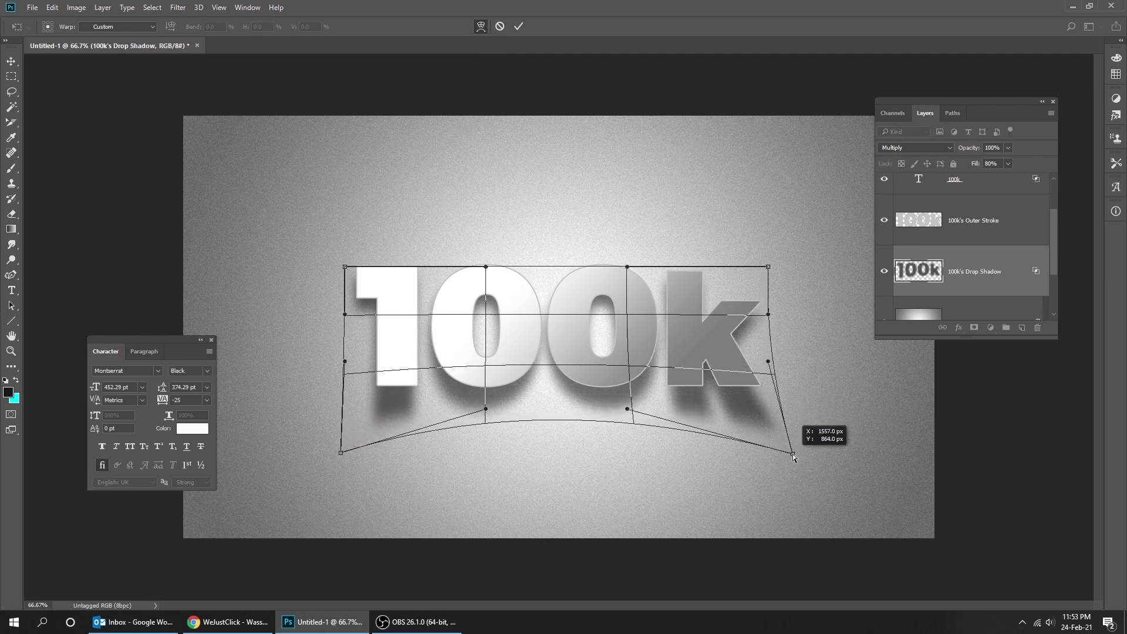
Refine the shadow warp by lifting its bottom-edge middle and nudging corners, then commit.
drag(772, 315, 769, 317)
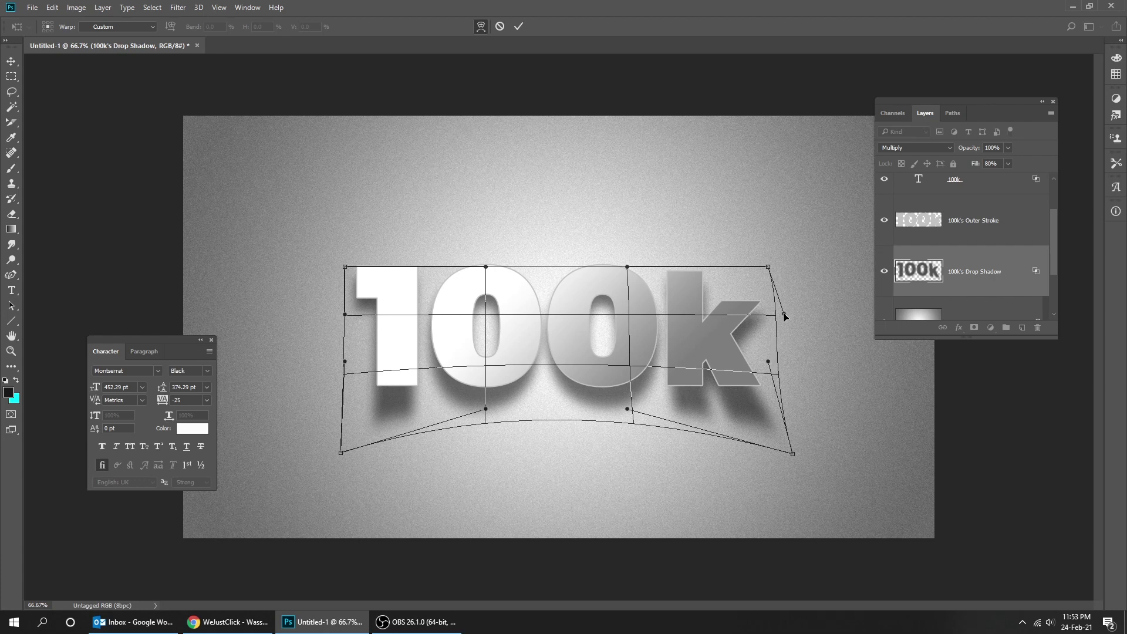
drag(793, 454, 804, 456)
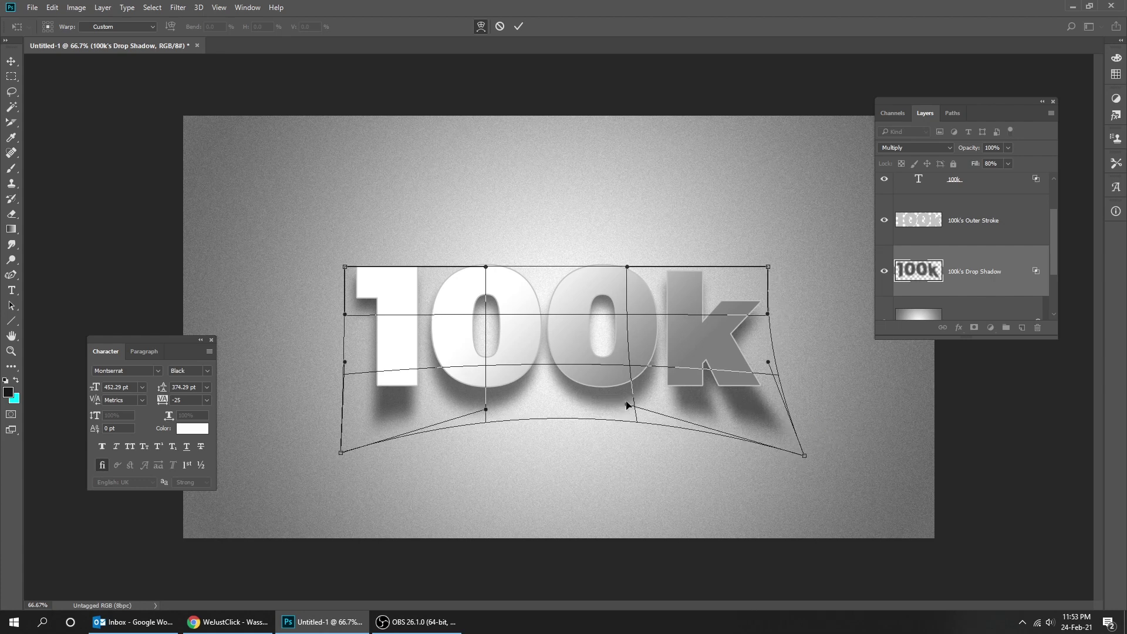
drag(629, 409, 626, 386)
drag(486, 406, 485, 386)
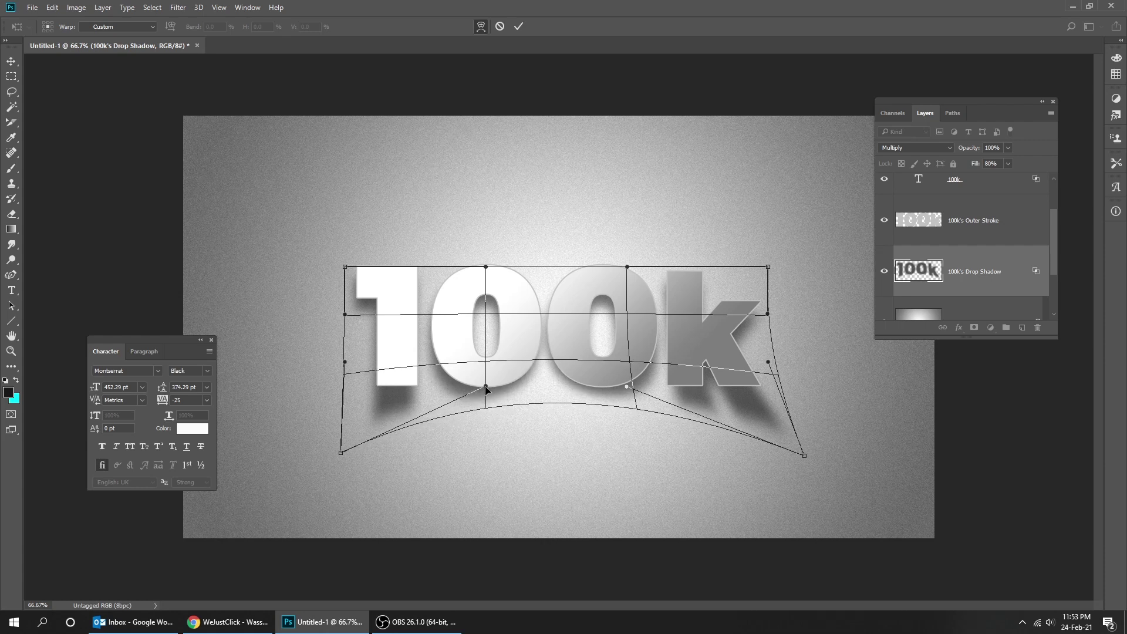
drag(342, 454, 341, 457)
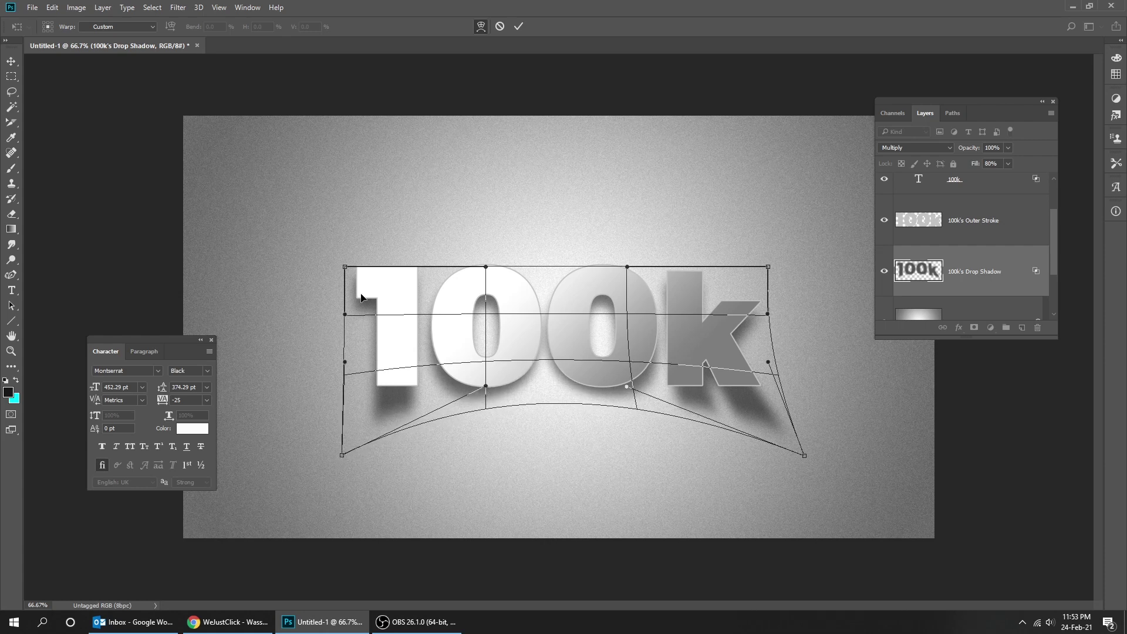
drag(344, 268, 341, 264)
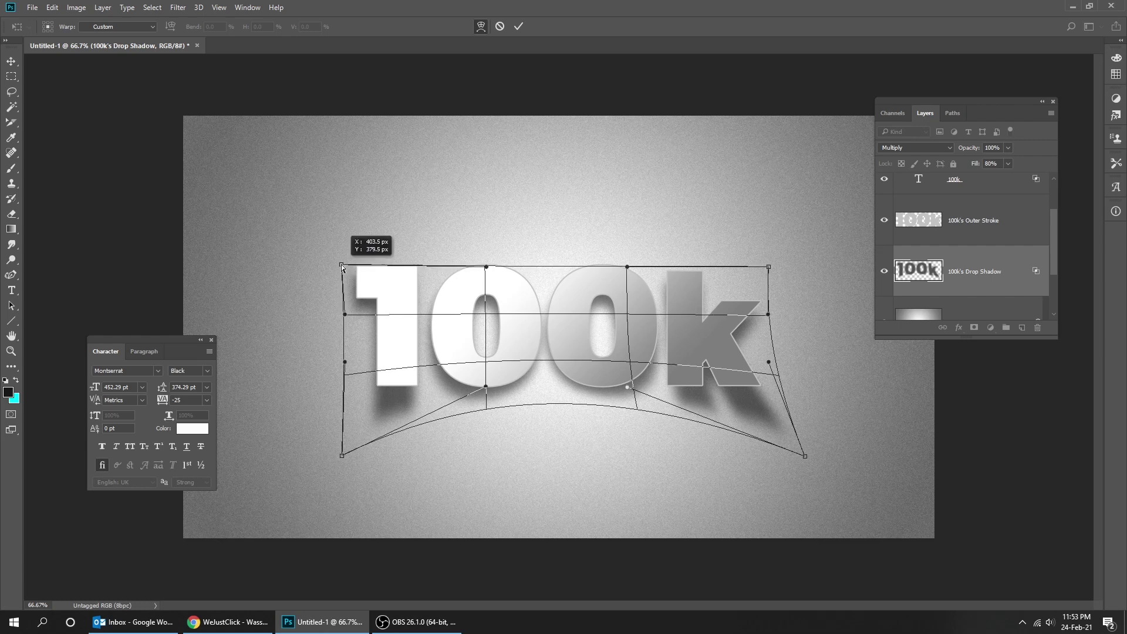
key(Return)
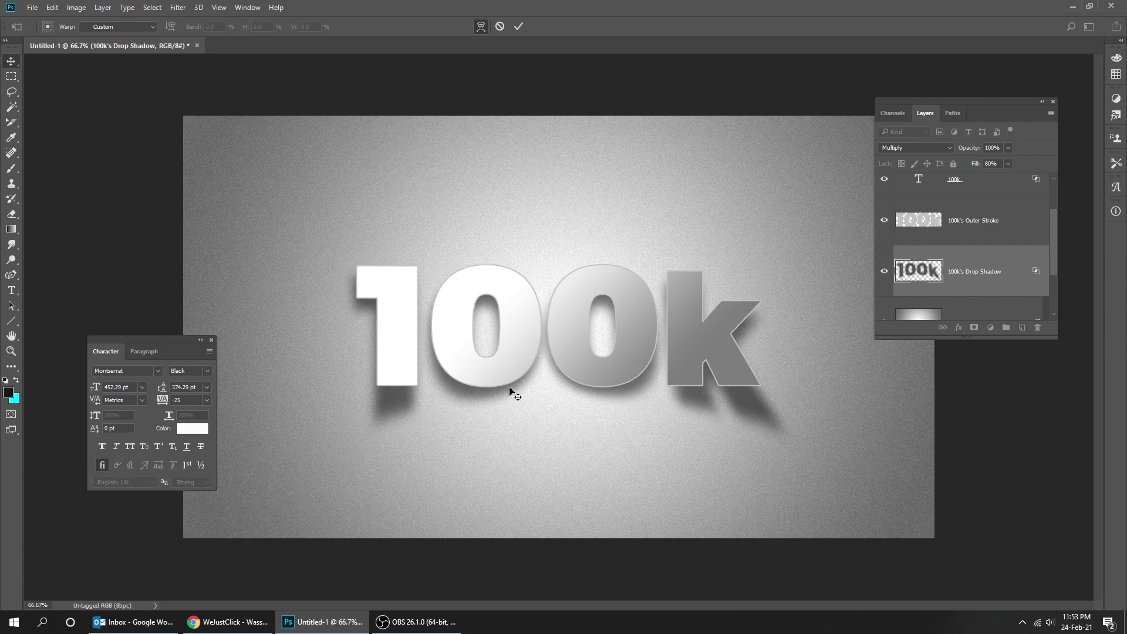
Move the drop shadow slightly higher, compare the 100k Outer Stroke on and off, and set its fill to 67%.
drag(511, 388, 629, 430)
drag(1055, 260, 1056, 250)
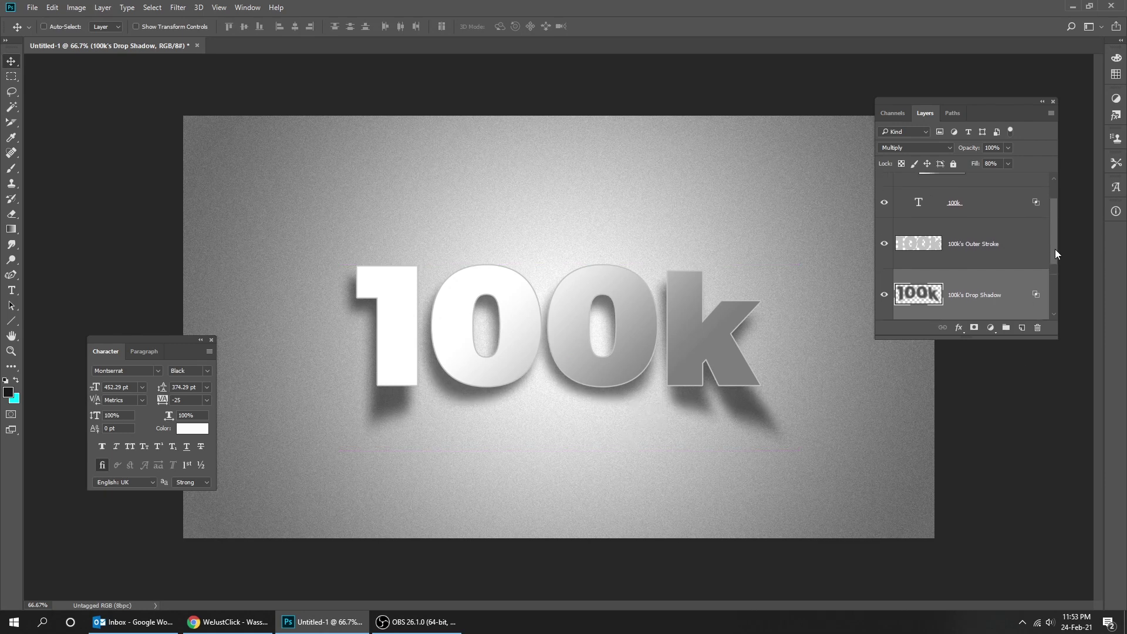
click(903, 255)
click(886, 256)
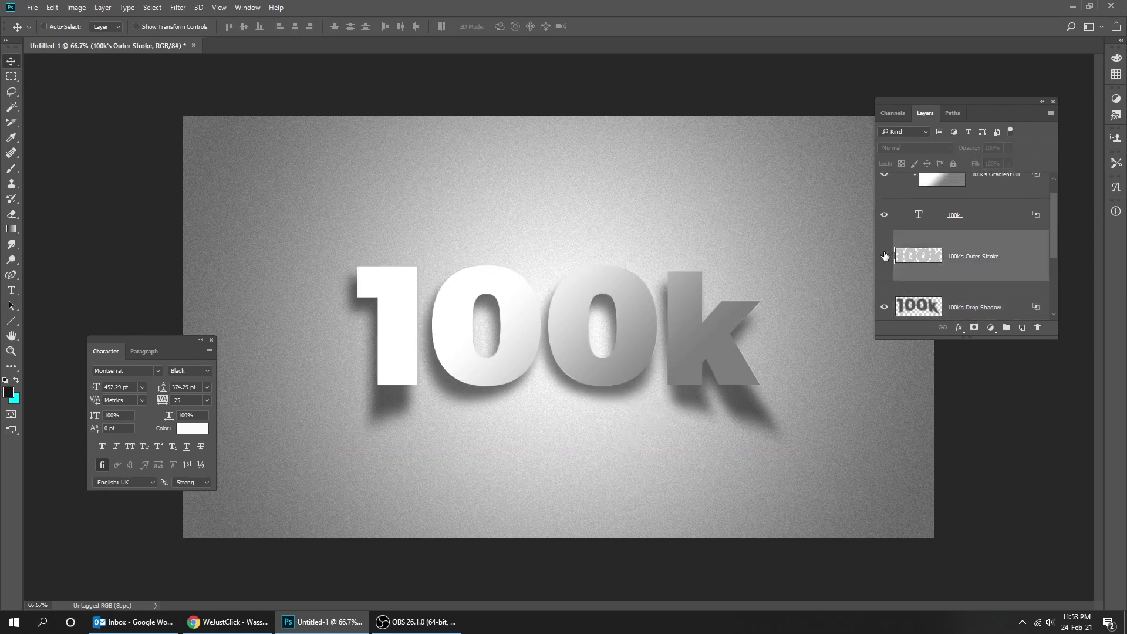
click(885, 256)
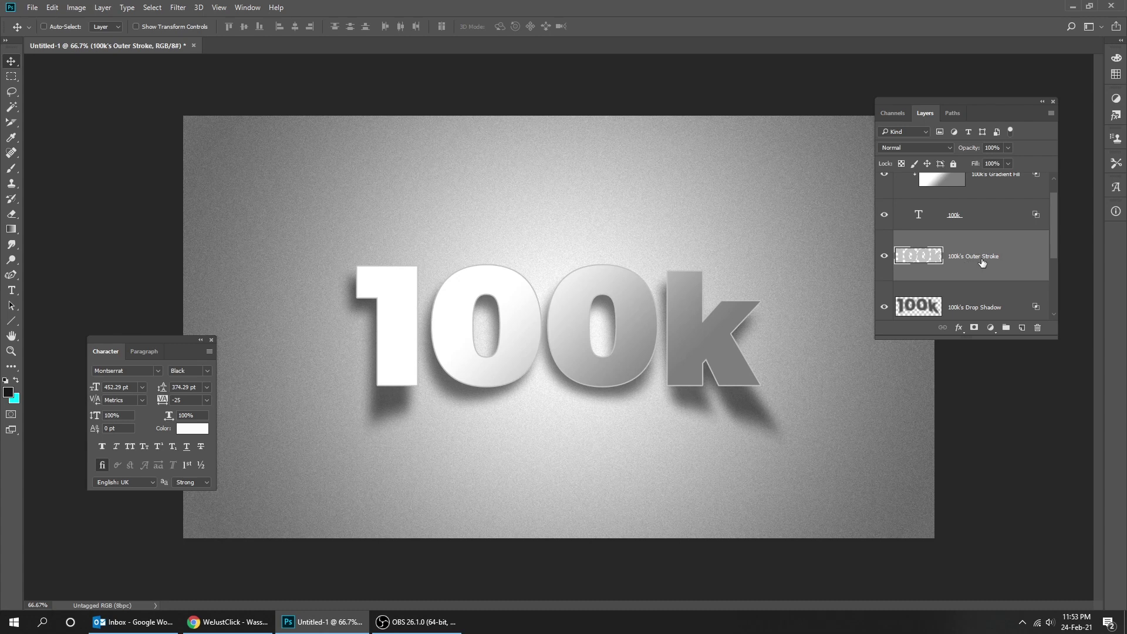
click(1009, 162)
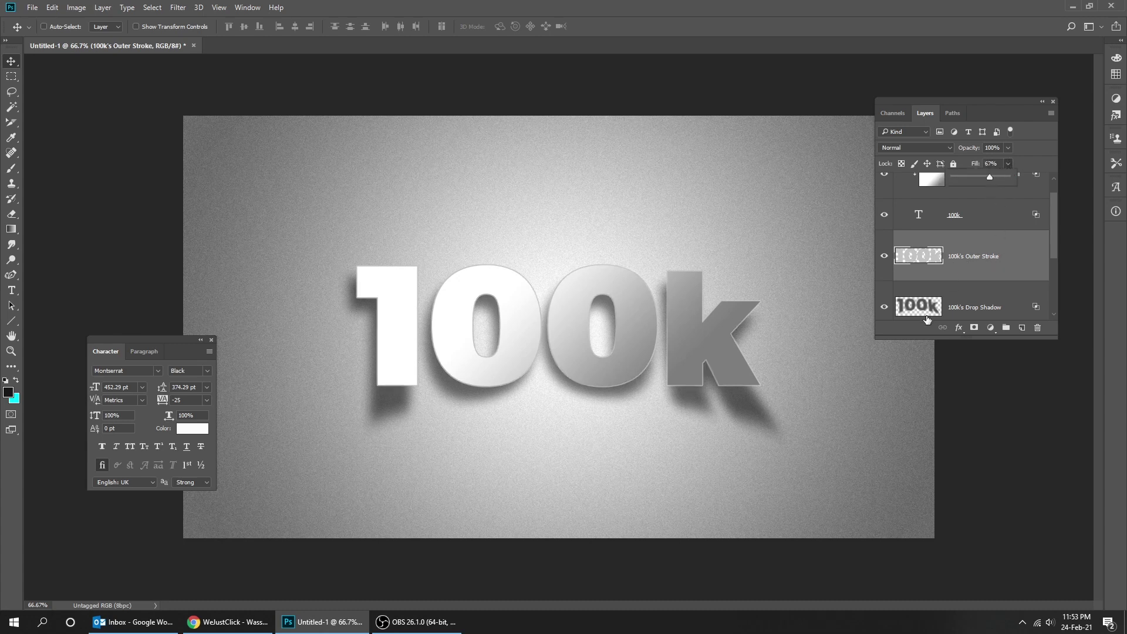
click(927, 416)
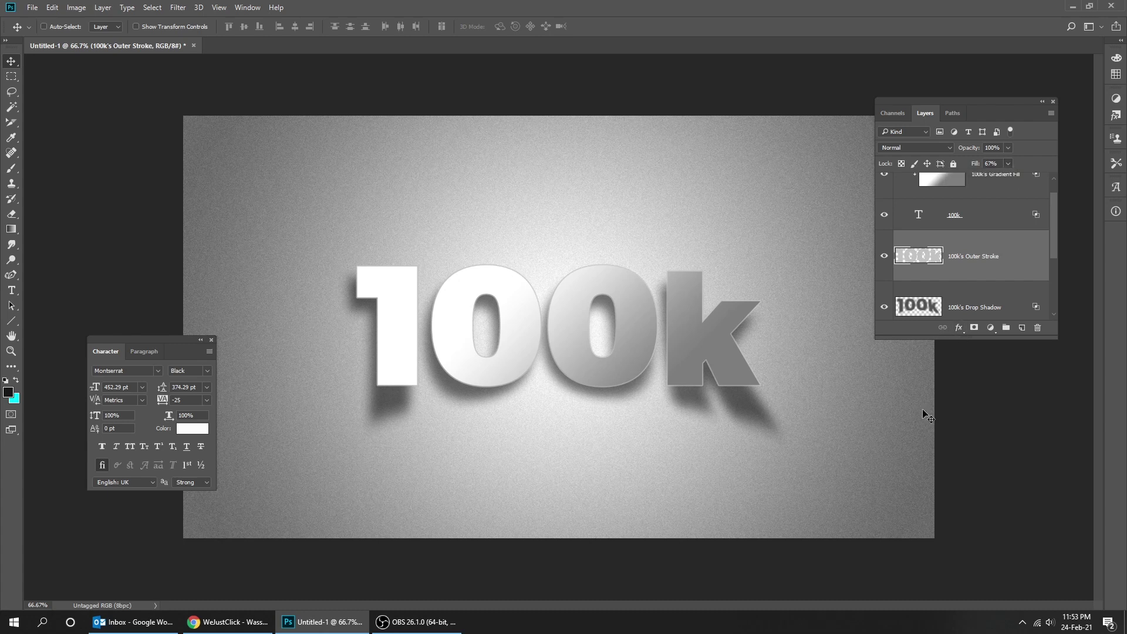
Preview the artwork full-screen at actual size, then restore the panels and normal view.
key(Tab)
key(ctrl+1)
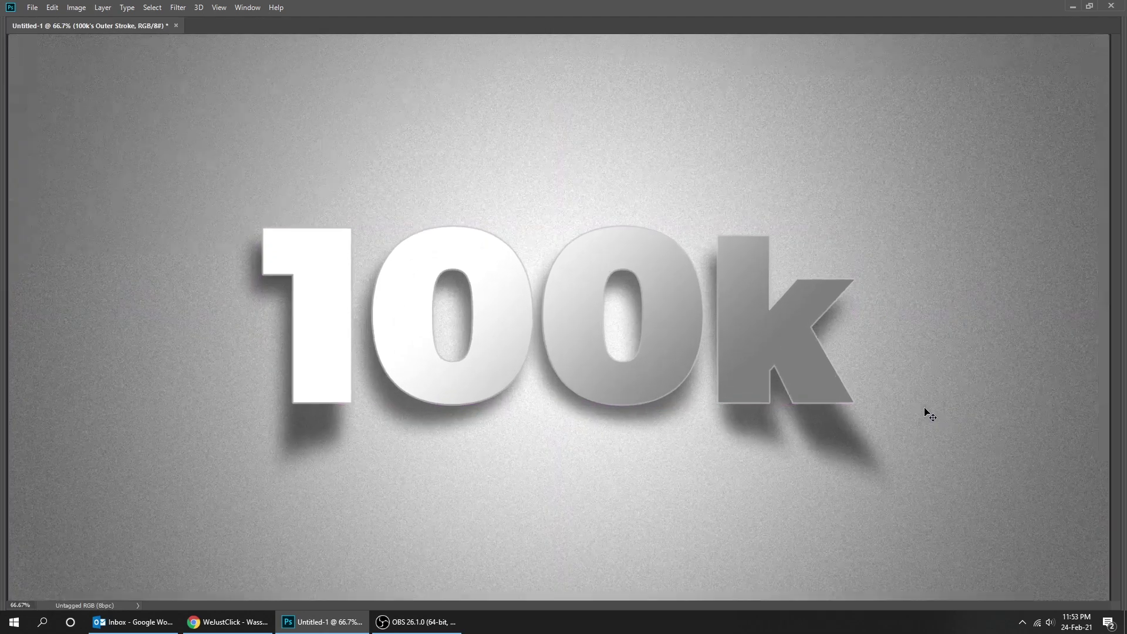
key(ctrl)
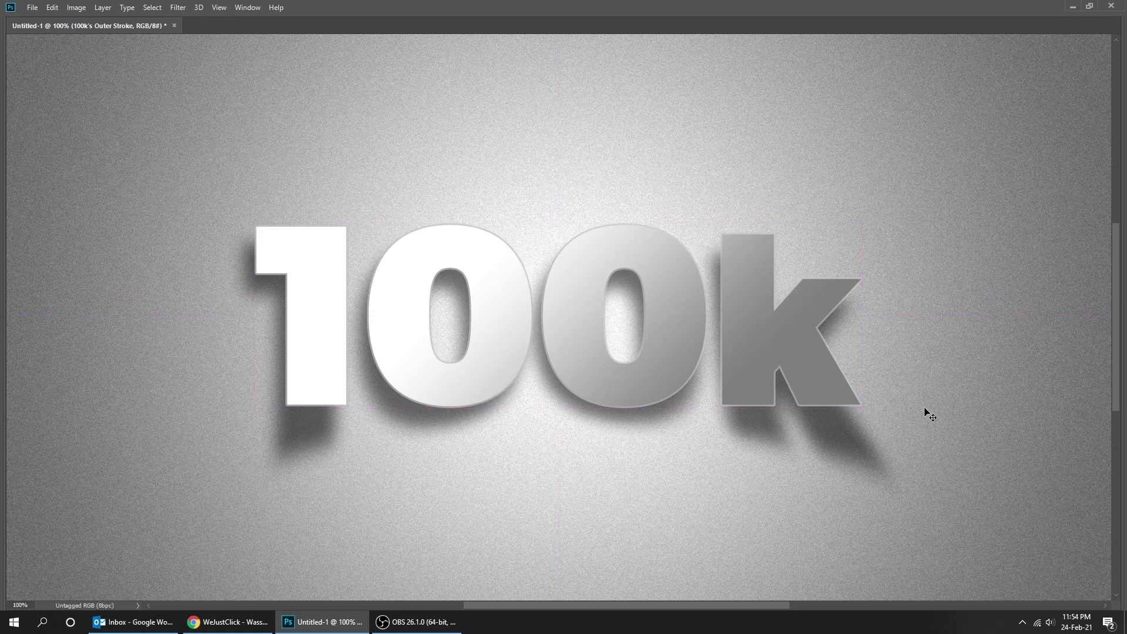
key(ctrl+minus)
Duplicate the 100k Drop Shadow layer, set the copy's fill to 48%, and preview the result.
key(Tab)
click(1005, 300)
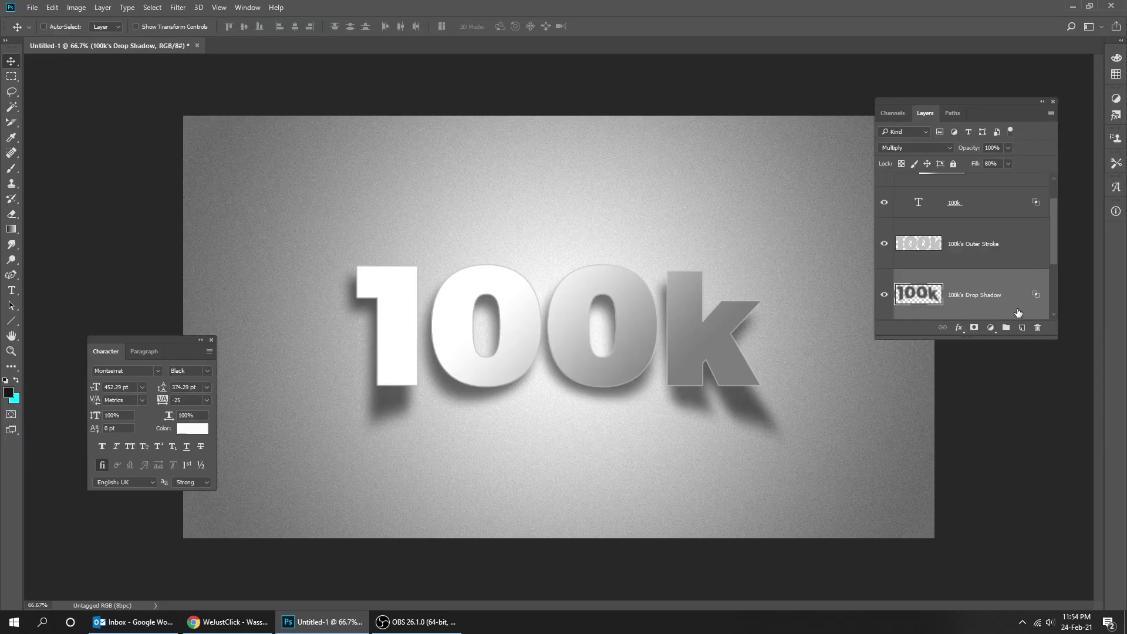
drag(1008, 162, 993, 177)
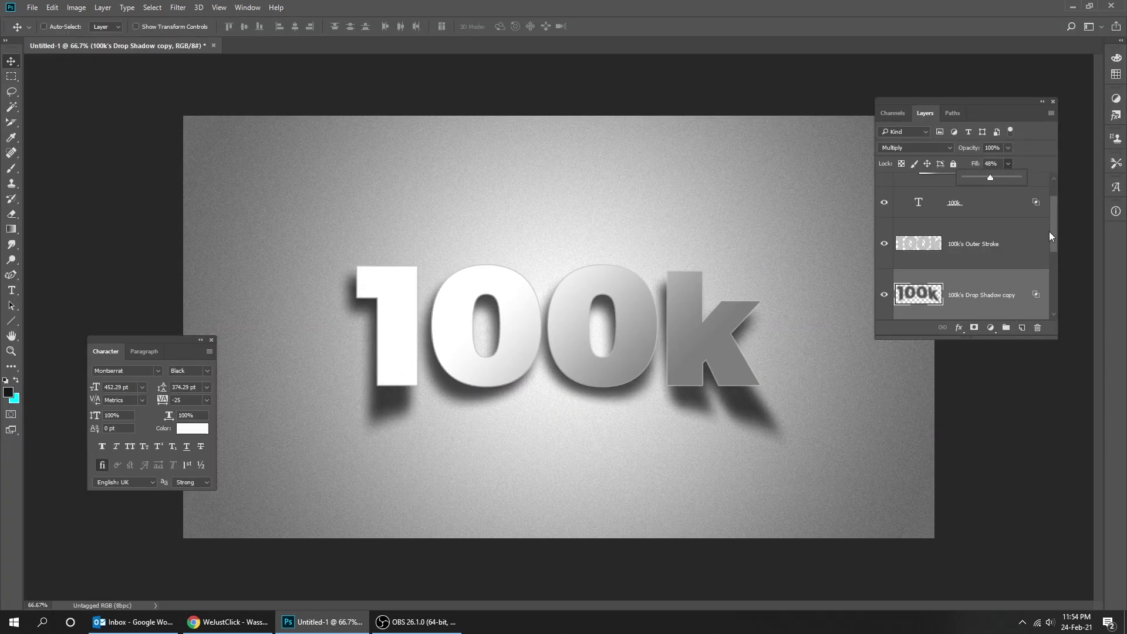
scroll(1050, 232, down, 2)
key(Tab)
key(ctrl+plus)
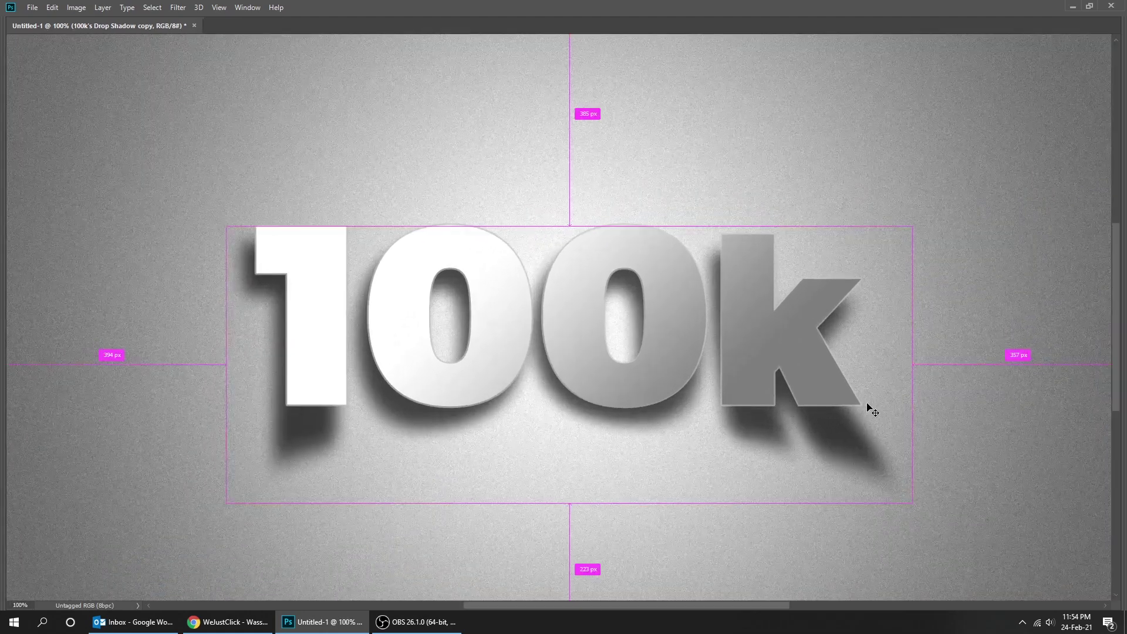